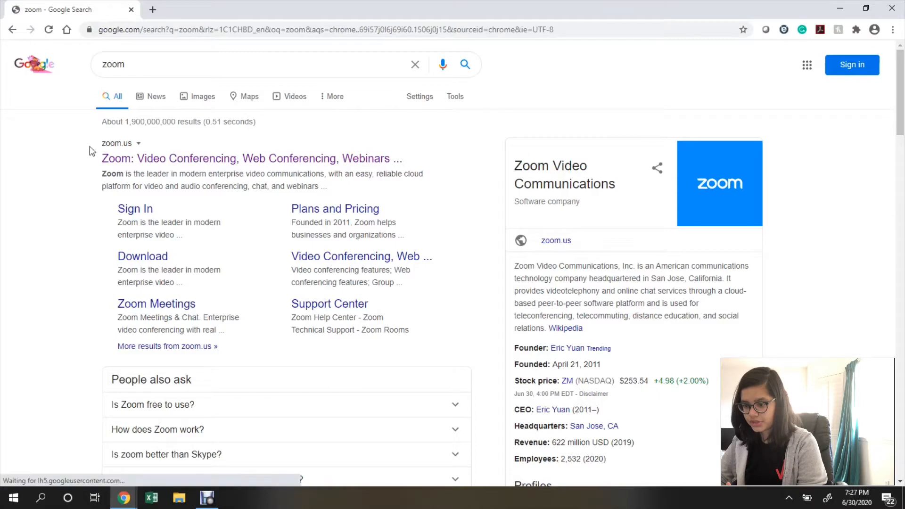
Open zoom.us from the first Google result and begin the free sign-up.
drag(101, 146, 132, 143)
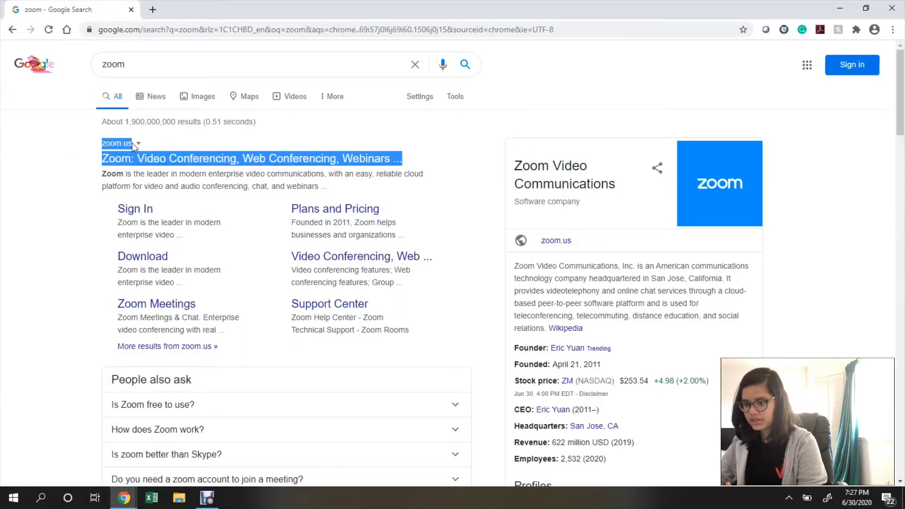
click(90, 143)
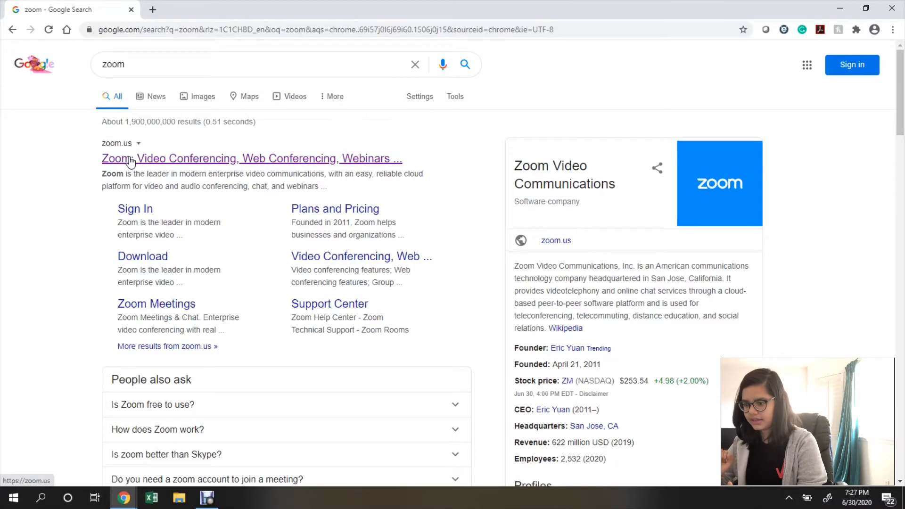
click(130, 161)
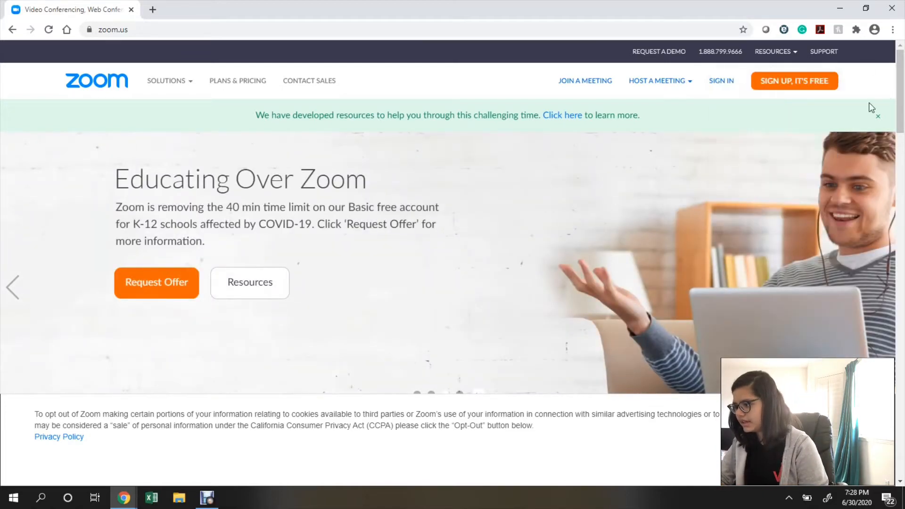
click(814, 89)
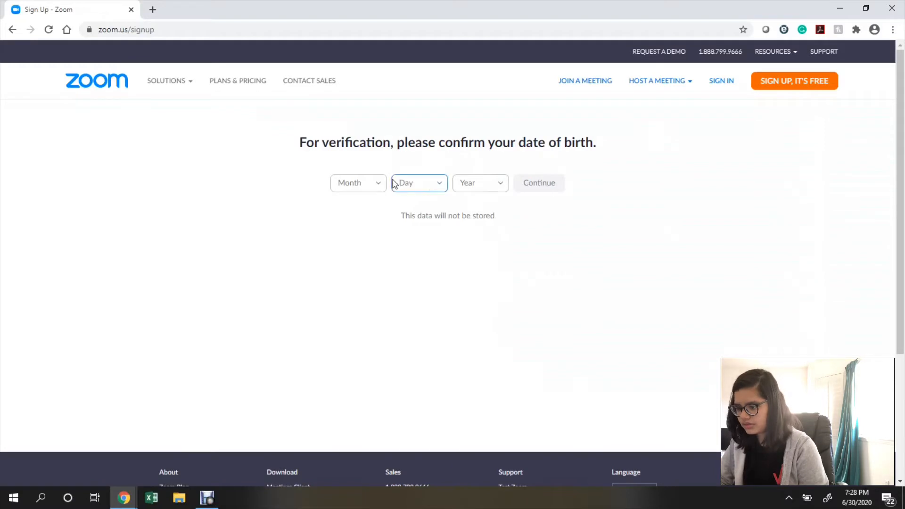
click(377, 185)
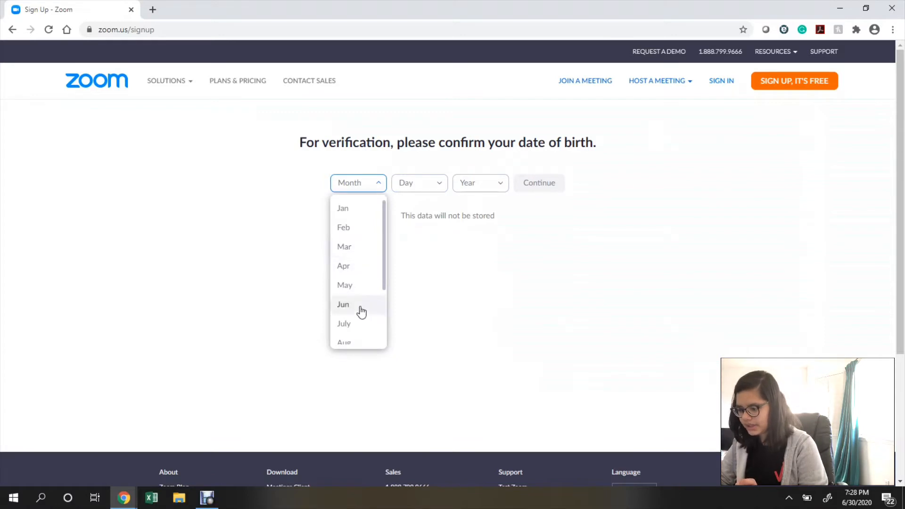
scroll(359, 309, down, 2)
click(351, 286)
click(436, 186)
scroll(402, 316, down, 2)
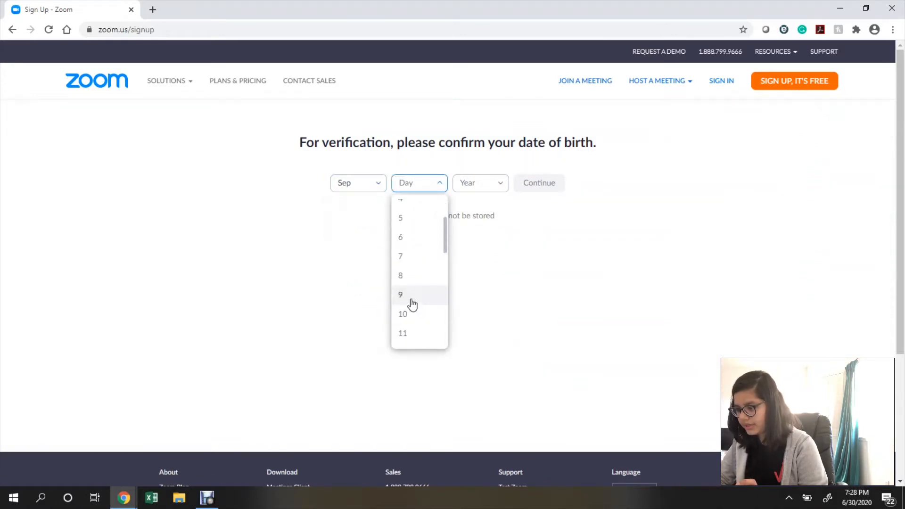
click(402, 295)
click(491, 185)
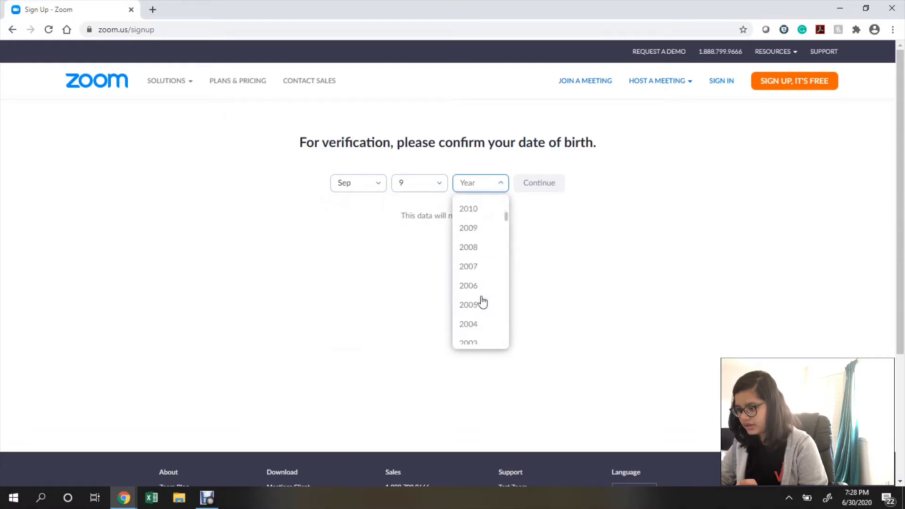
scroll(478, 325, down, 5)
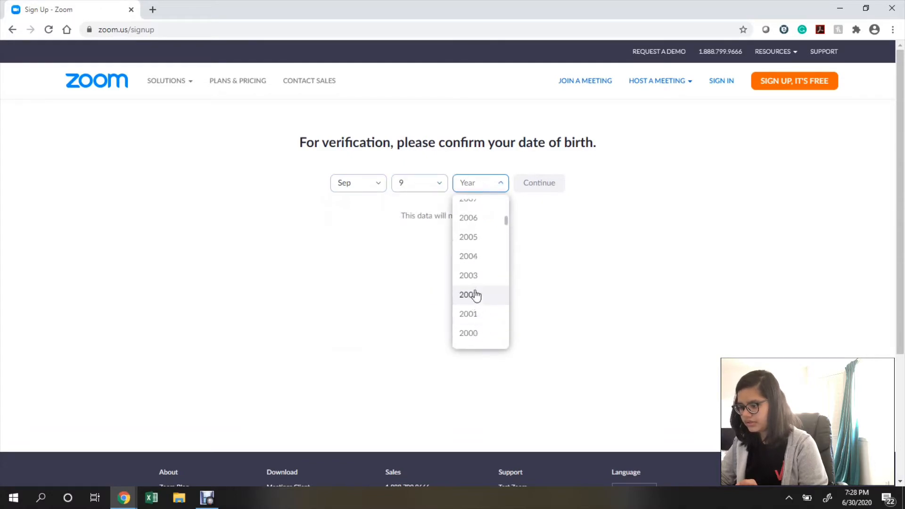
scroll(474, 295, down, 1)
click(473, 295)
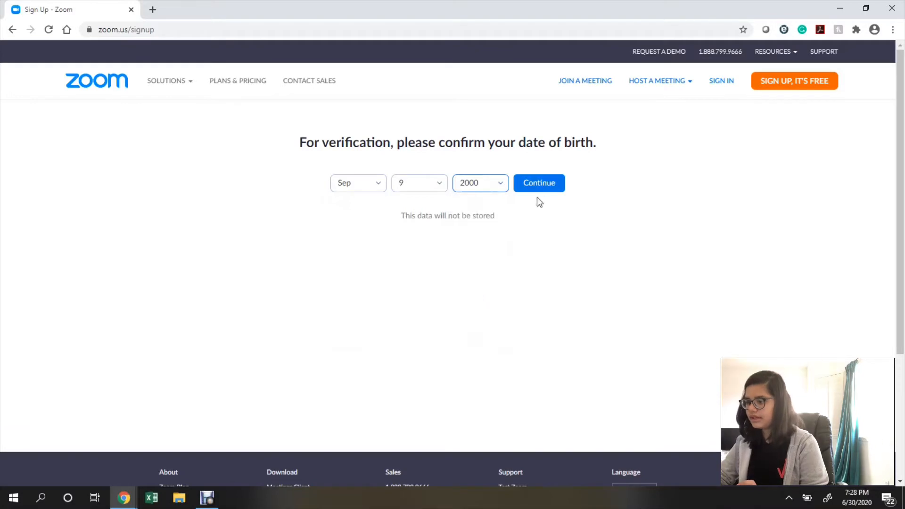
click(538, 184)
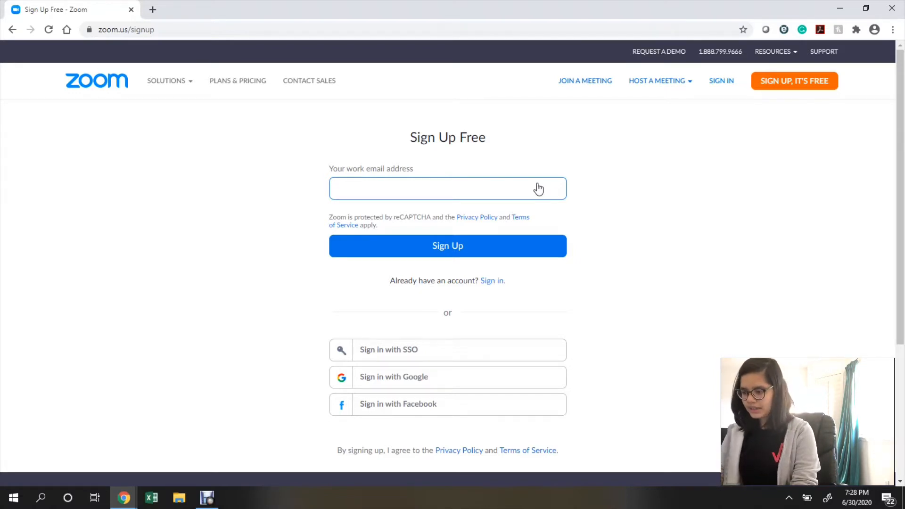
Sign up with the account's saved email address and check the confirmation-sent message.
click(481, 224)
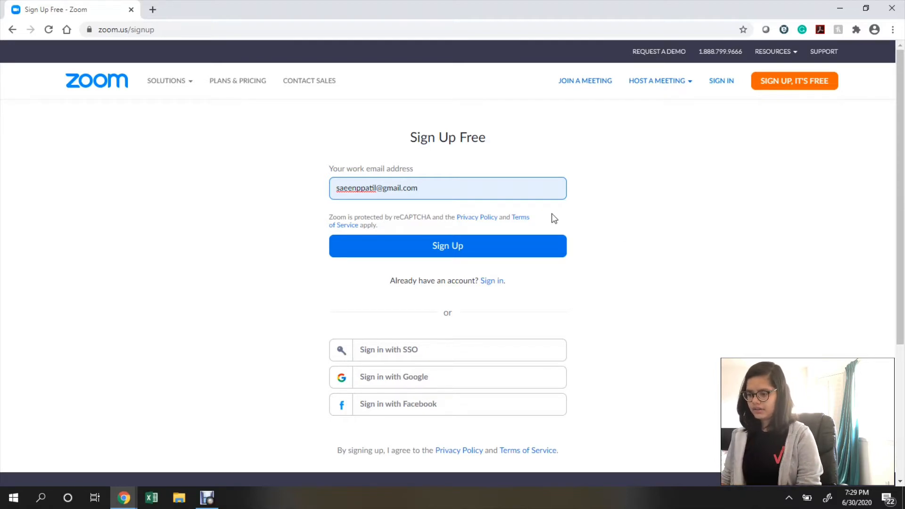
scroll(523, 209, down, 1)
click(500, 237)
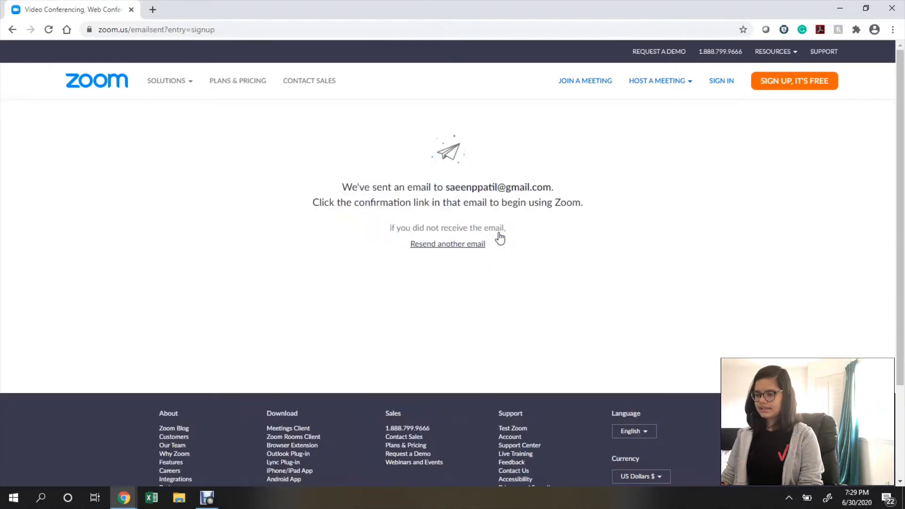
drag(346, 188, 564, 189)
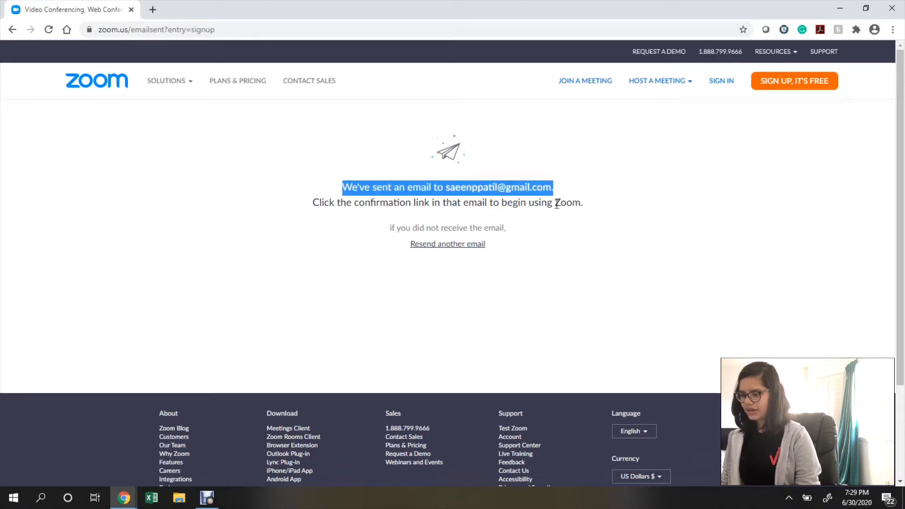
click(549, 216)
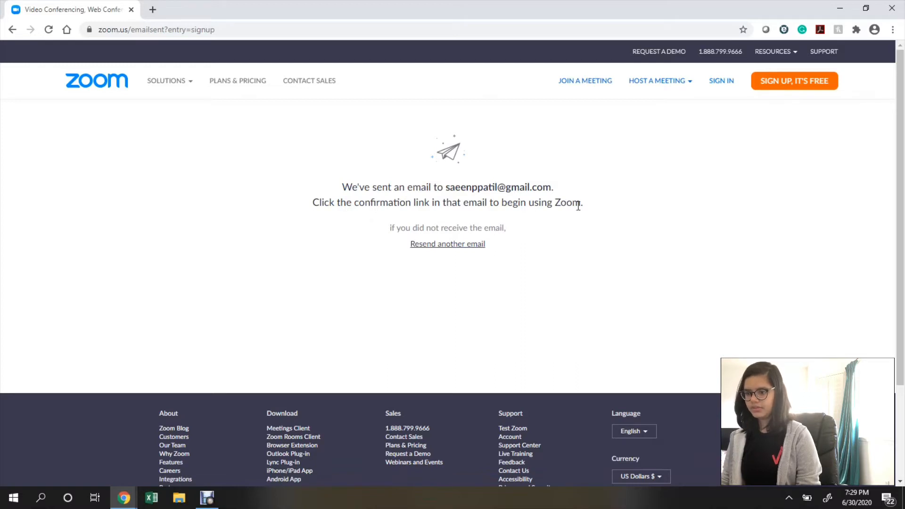
Go to Gmail in a new tab and reach the Google sign-in page.
click(153, 10)
text(g)
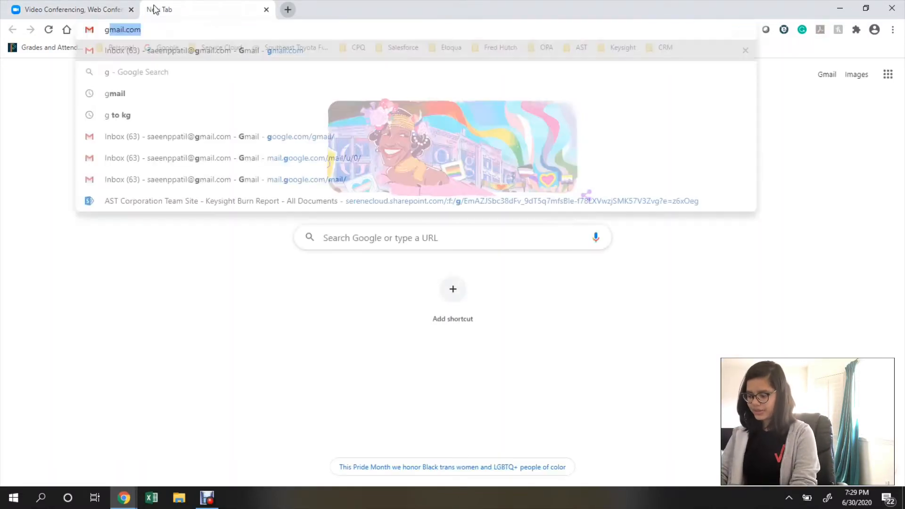
key(Return)
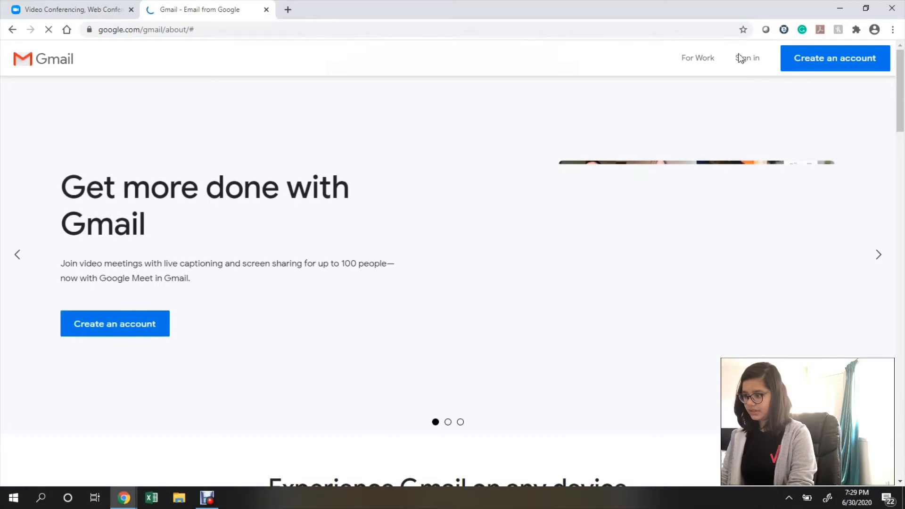
click(749, 64)
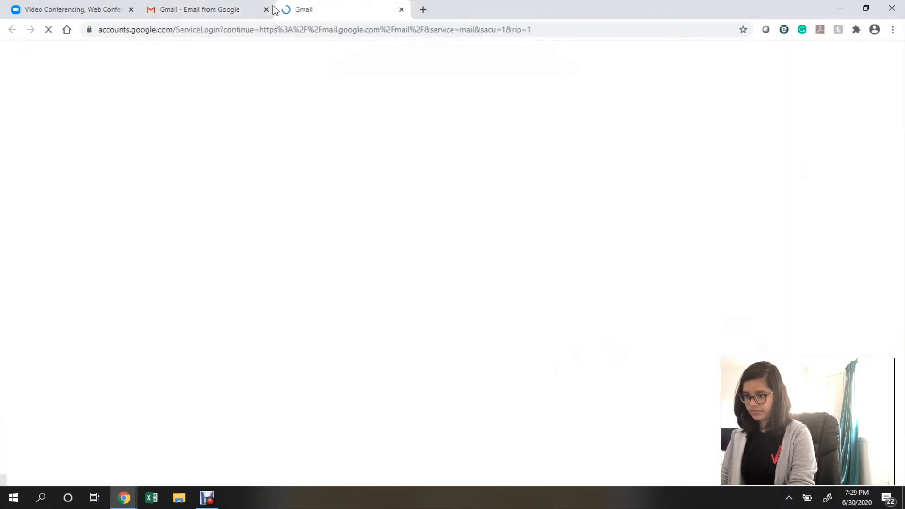
click(266, 10)
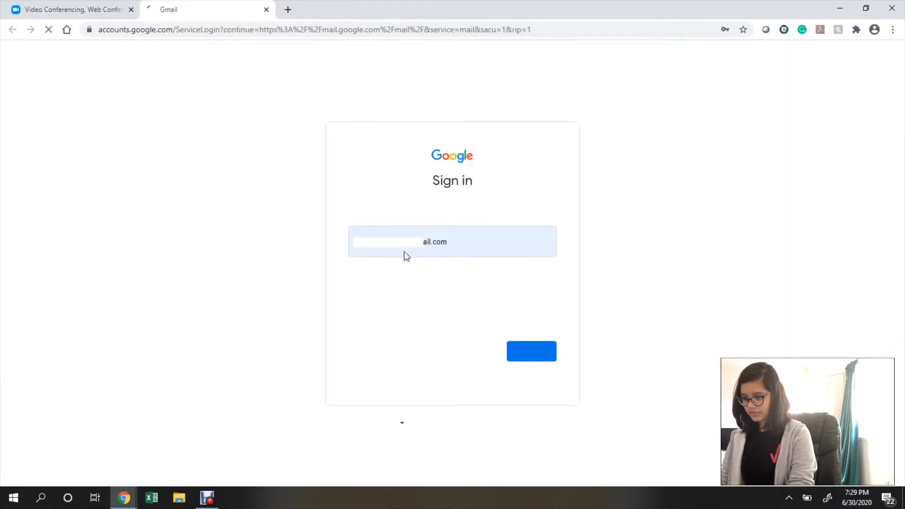
Sign in with the account's email address and password.
click(459, 244)
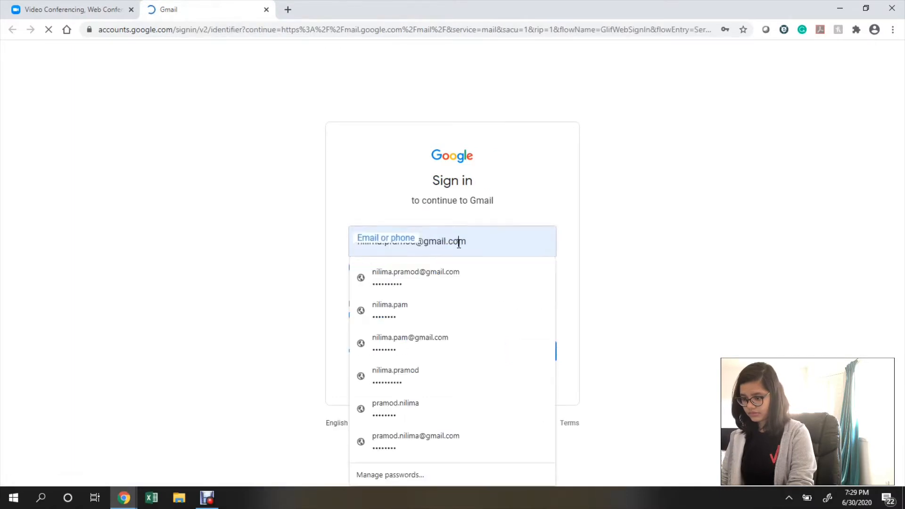
drag(482, 243, 318, 238)
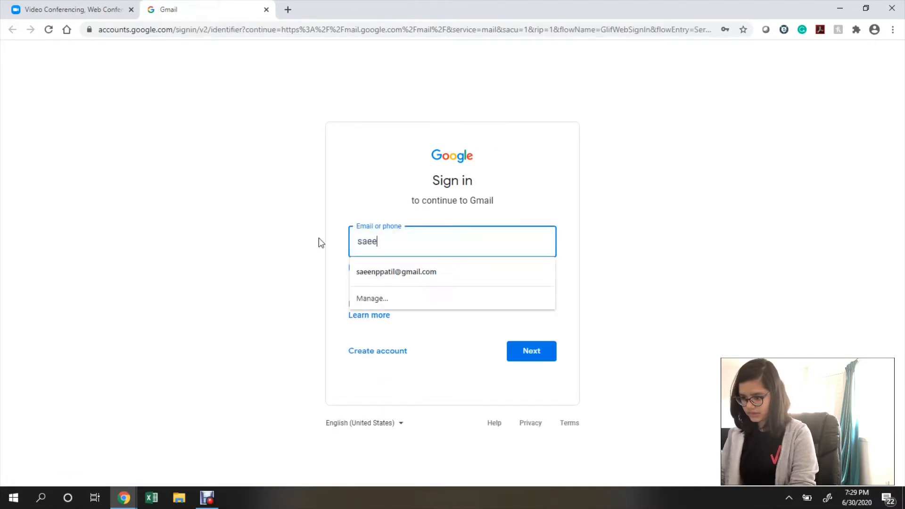
click(426, 270)
click(522, 354)
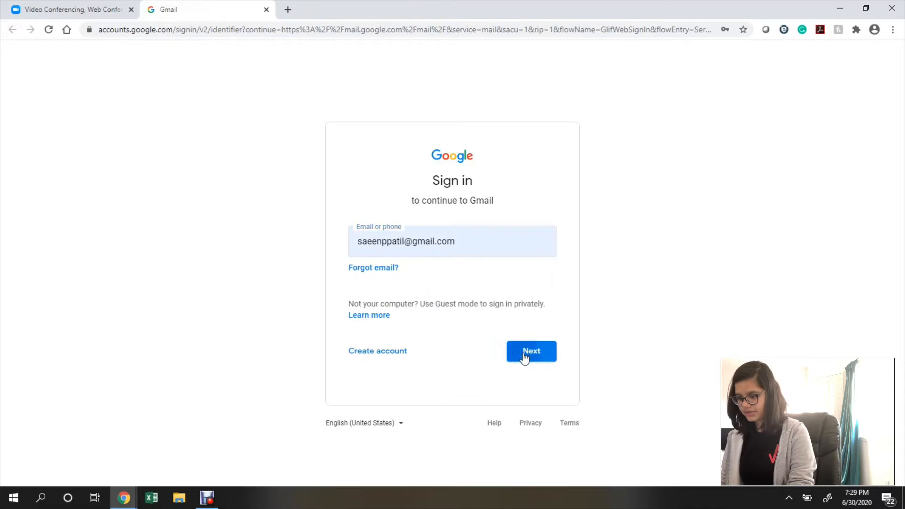
drag(390, 250, 282, 242)
text(•••)
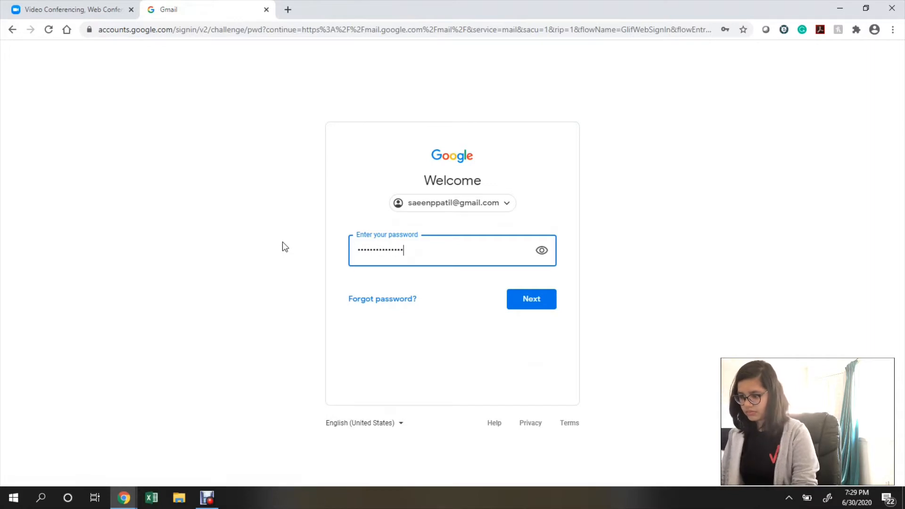
key(Return)
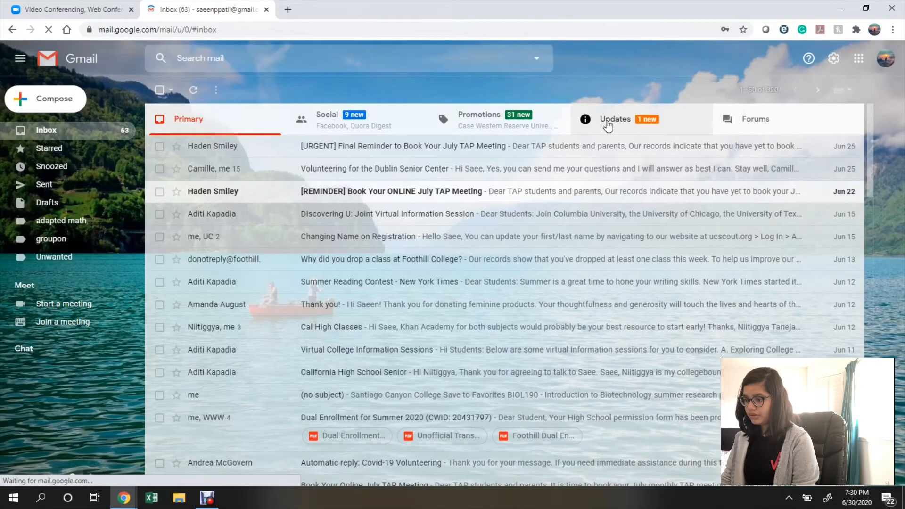
Open 'Please activate your Zoom account' under Updates and follow its Activate Account link.
click(631, 126)
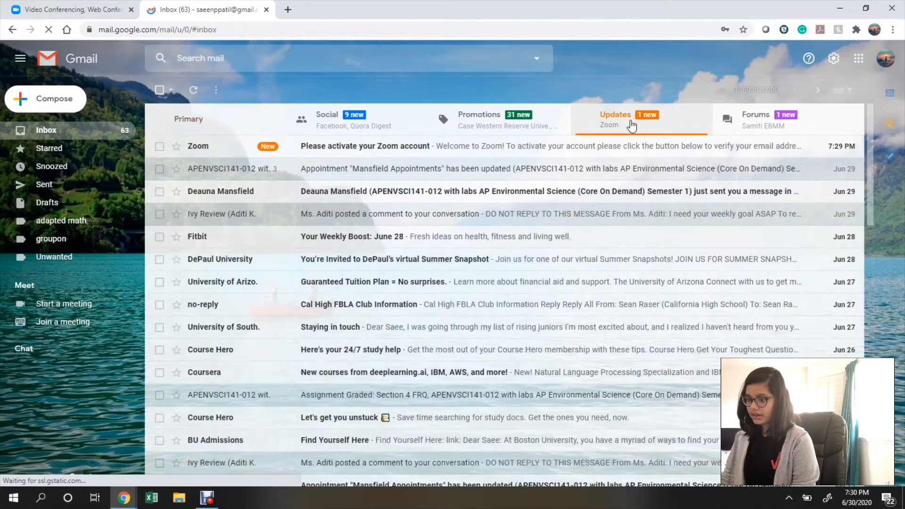
click(327, 154)
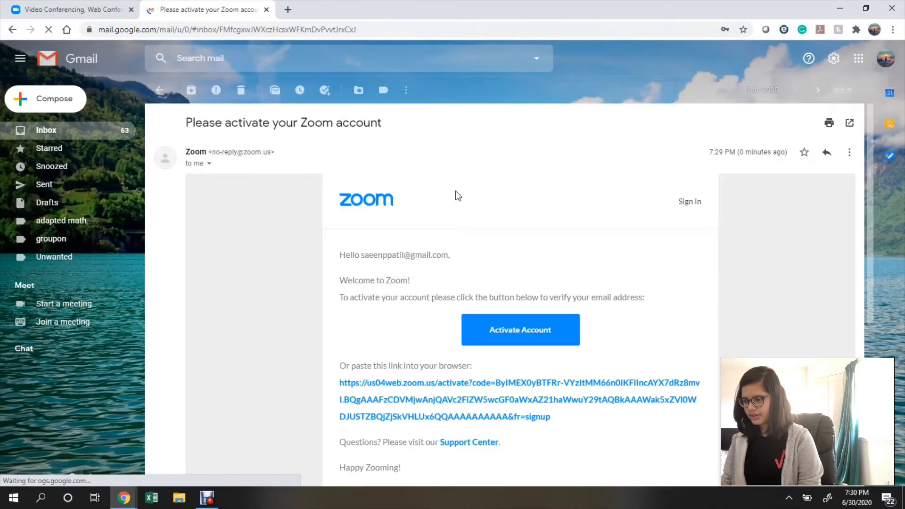
scroll(457, 195, down, 1)
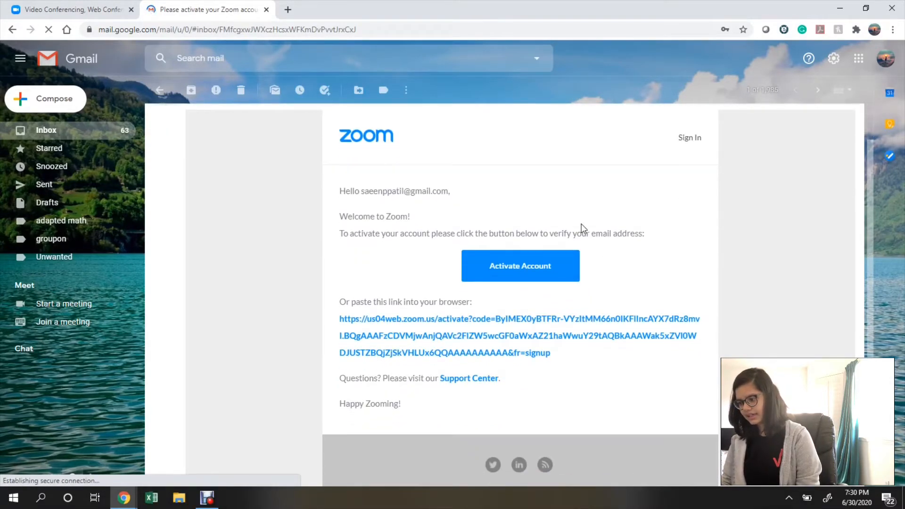
click(543, 268)
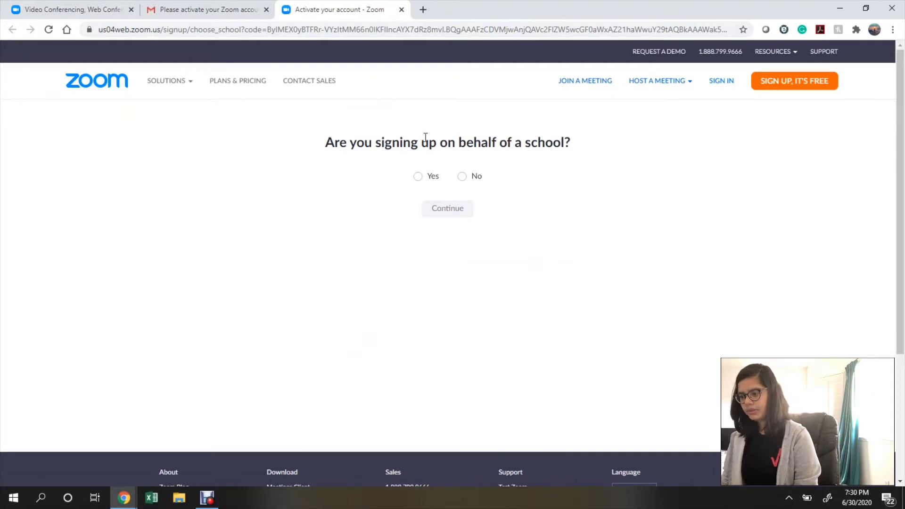
Answer that the sign-up isn't for a school and close the leftover Zoom and Gmail tabs.
click(461, 176)
click(448, 213)
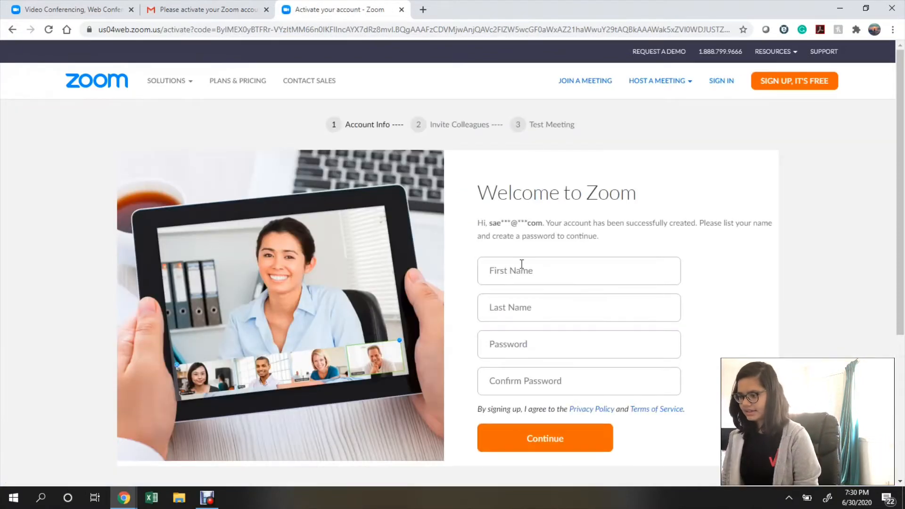
scroll(521, 266, down, 1)
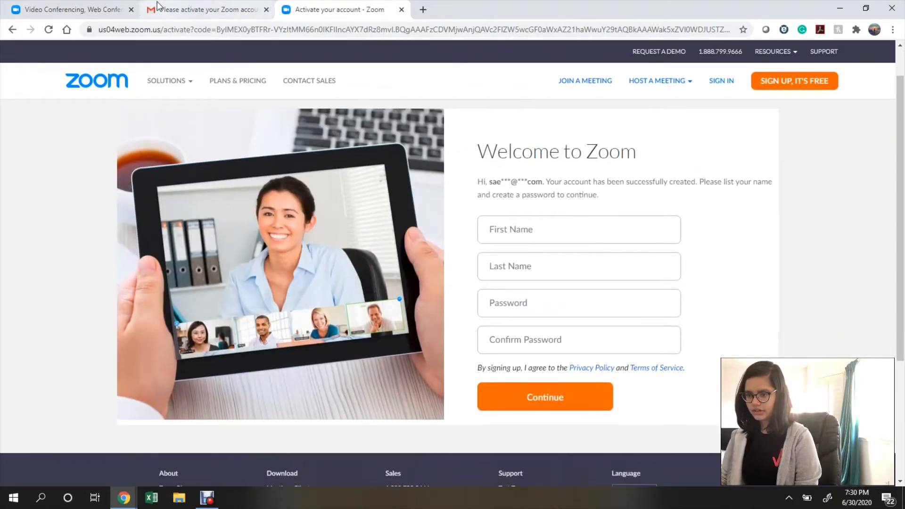
click(131, 9)
click(127, 11)
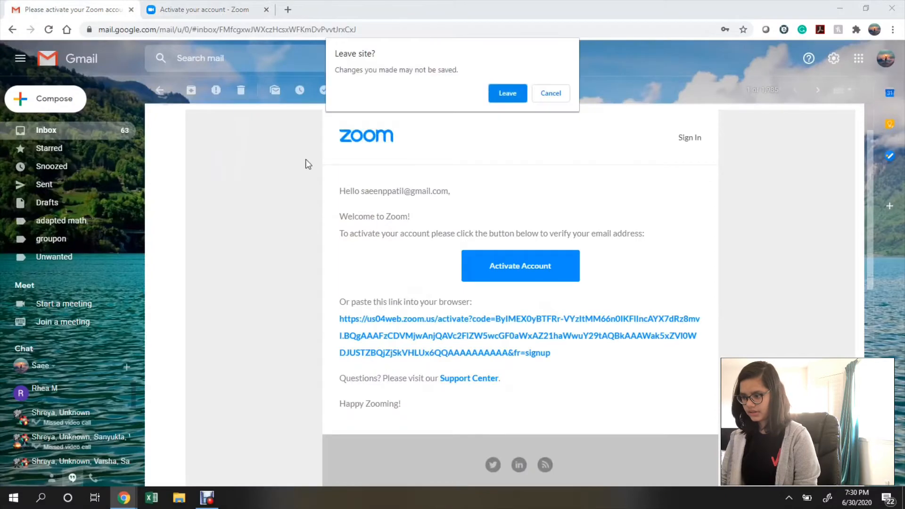
click(503, 92)
click(131, 9)
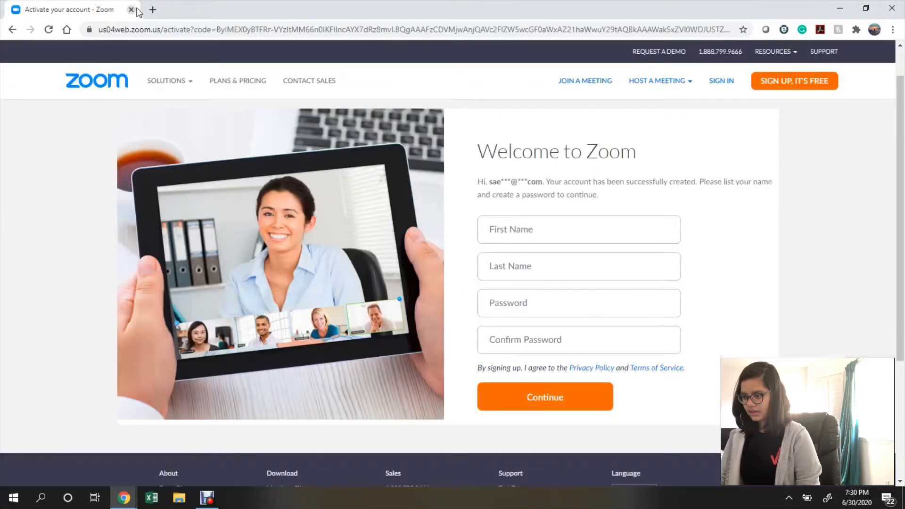
Fill in the user's first and last name on the activation form.
click(522, 229)
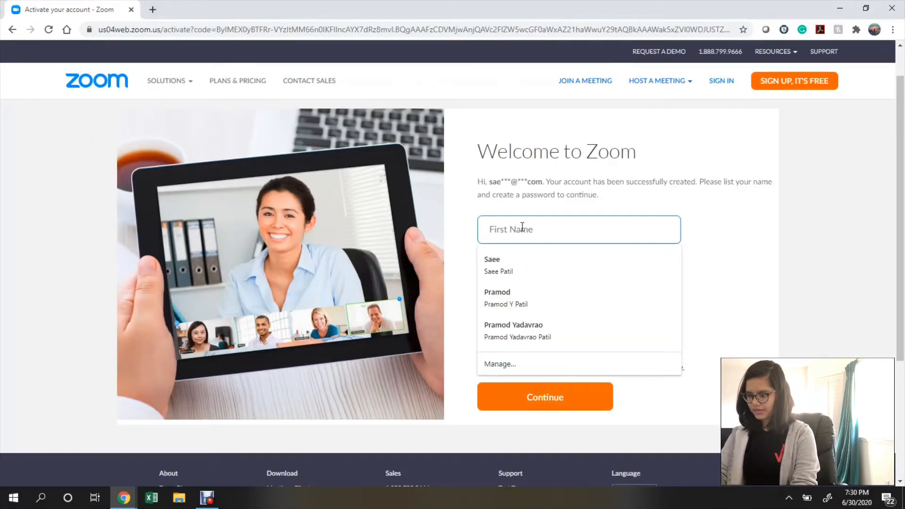
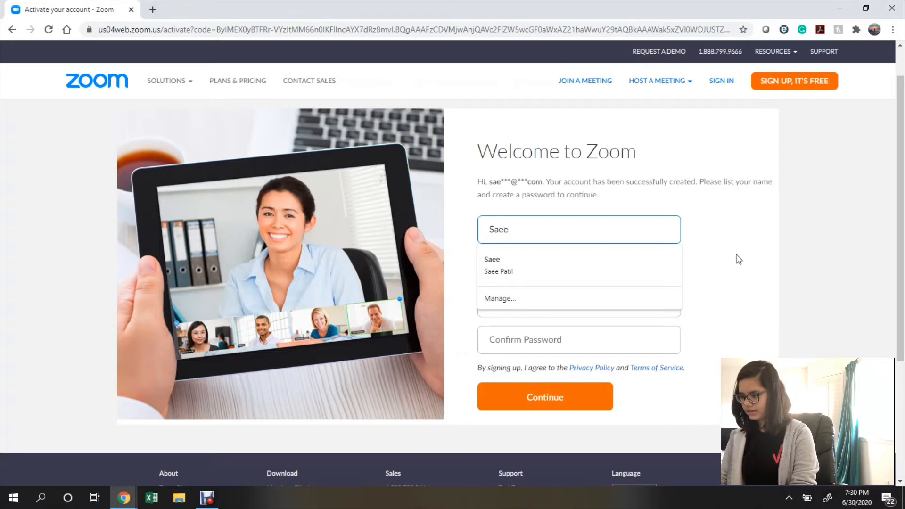
click(734, 275)
click(610, 267)
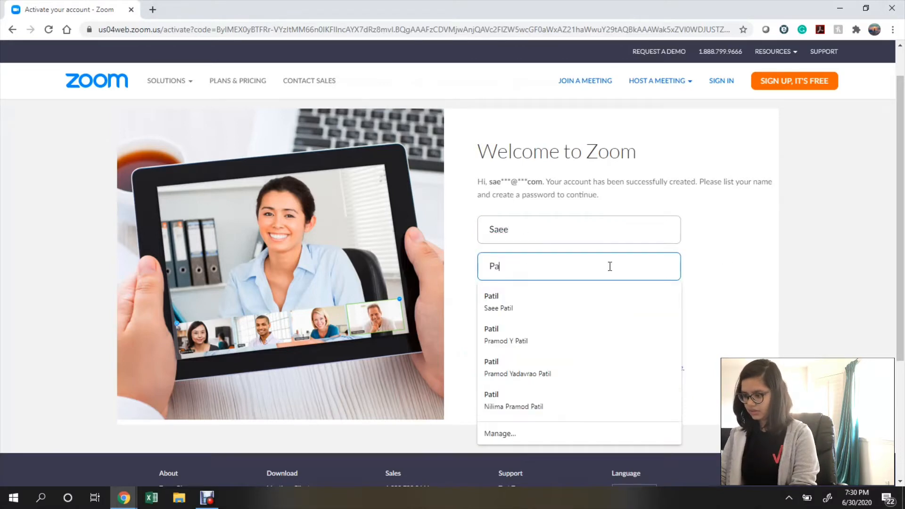
click(741, 330)
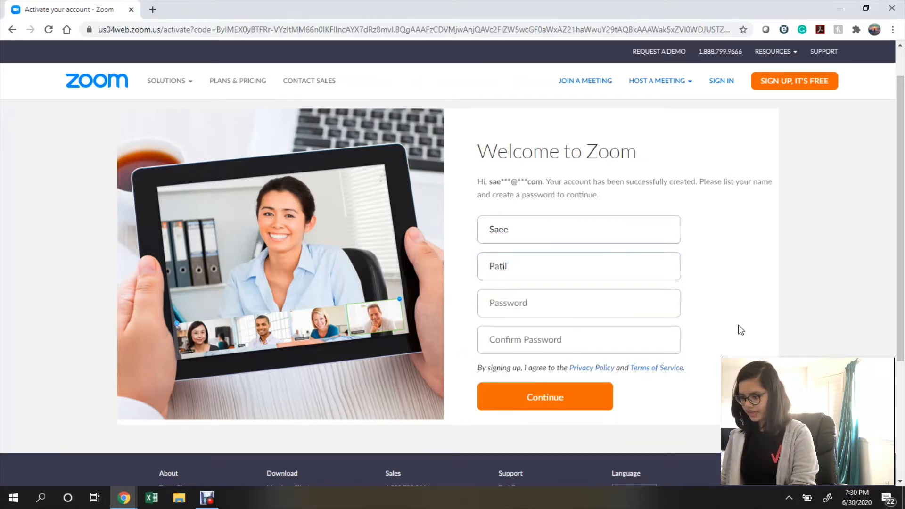
Enter and confirm the account password, then submit the activation form.
click(595, 300)
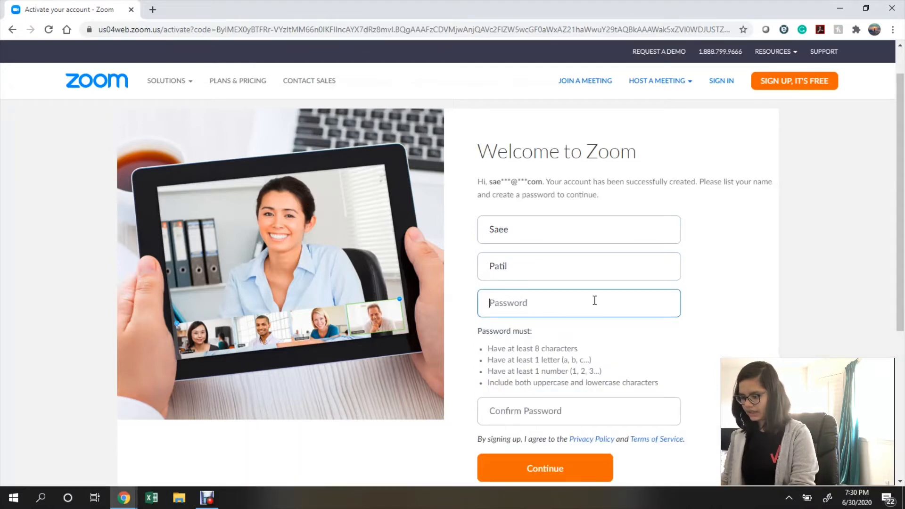
drag(537, 347, 616, 385)
click(548, 380)
click(538, 304)
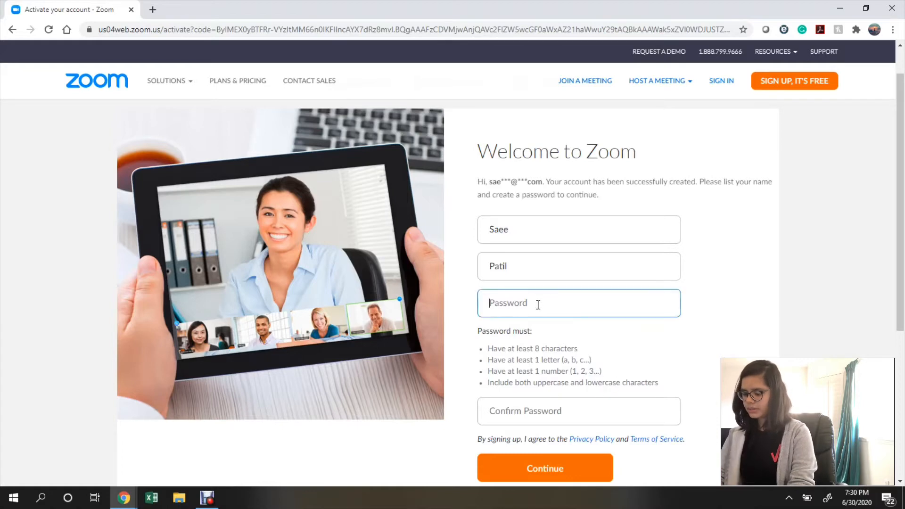
text(S••••)
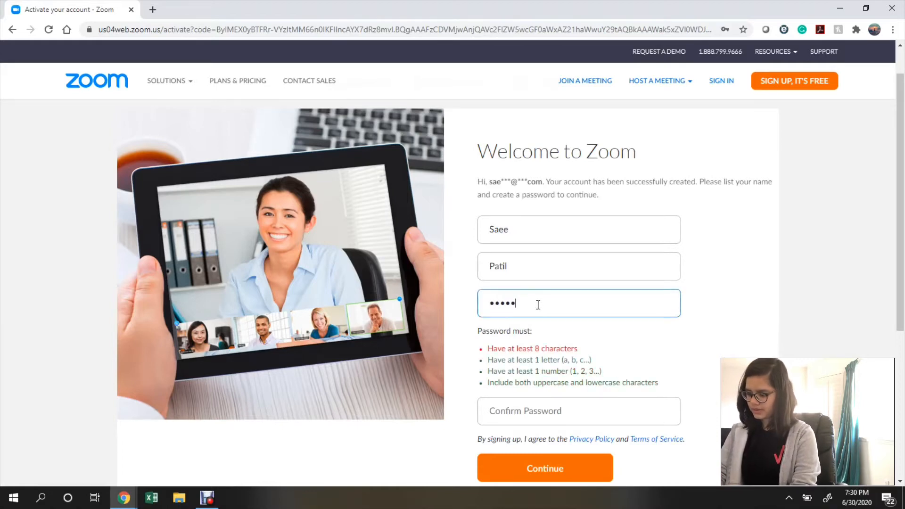
text(••)
click(530, 412)
text(••••••••••)
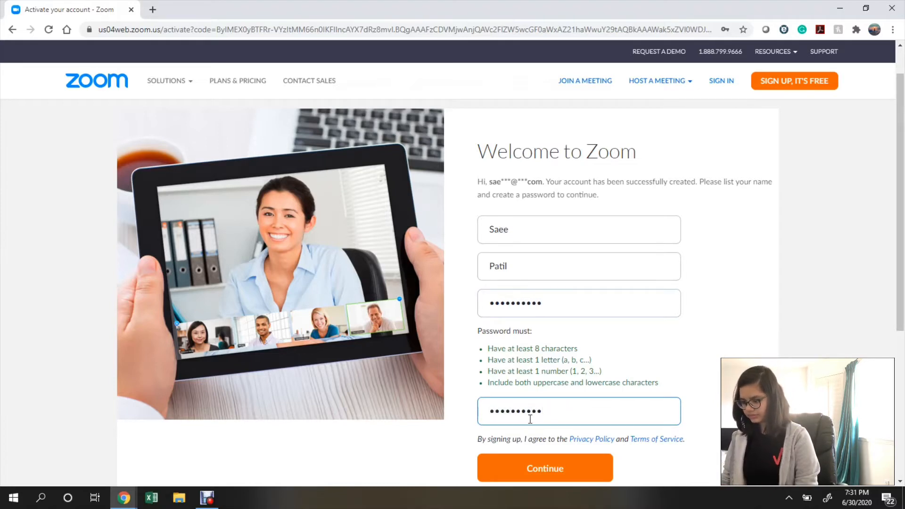
click(529, 460)
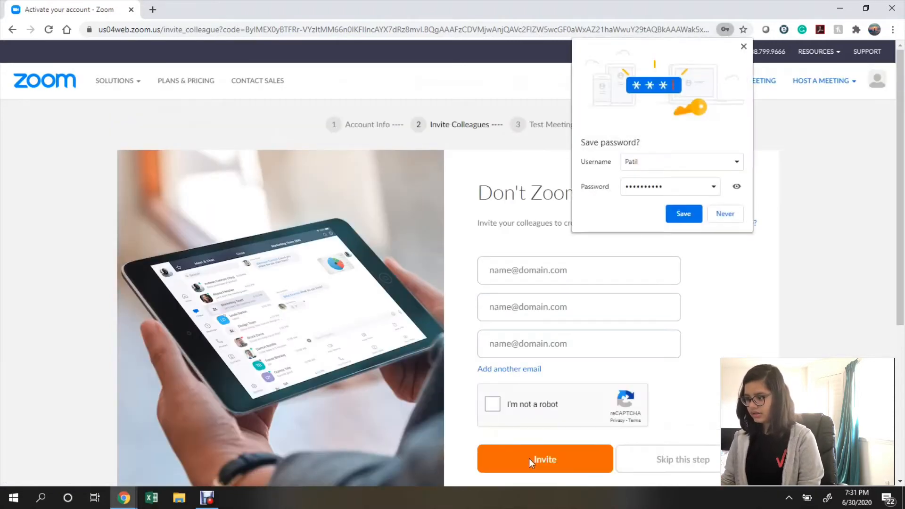
Decline Chrome's password save, pass the reCAPTCHA, and skip inviting colleagues.
click(728, 217)
scroll(729, 294, down, 1)
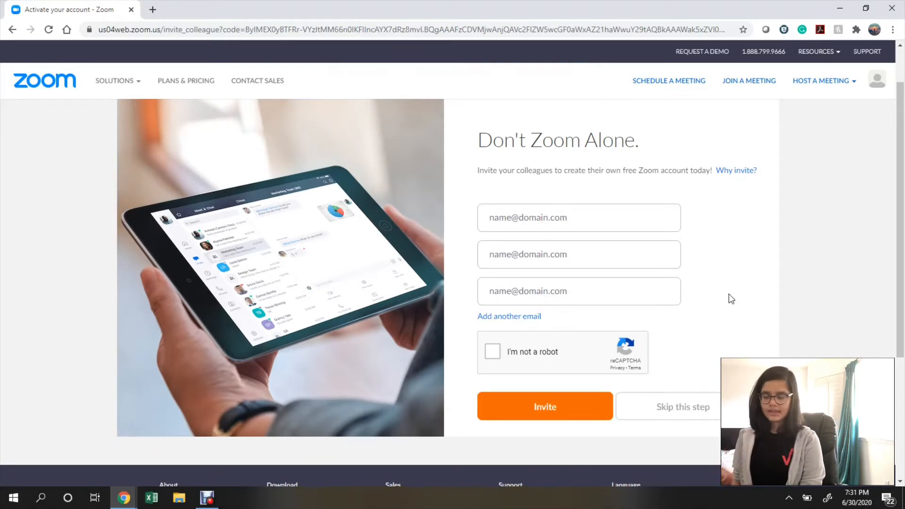
click(550, 217)
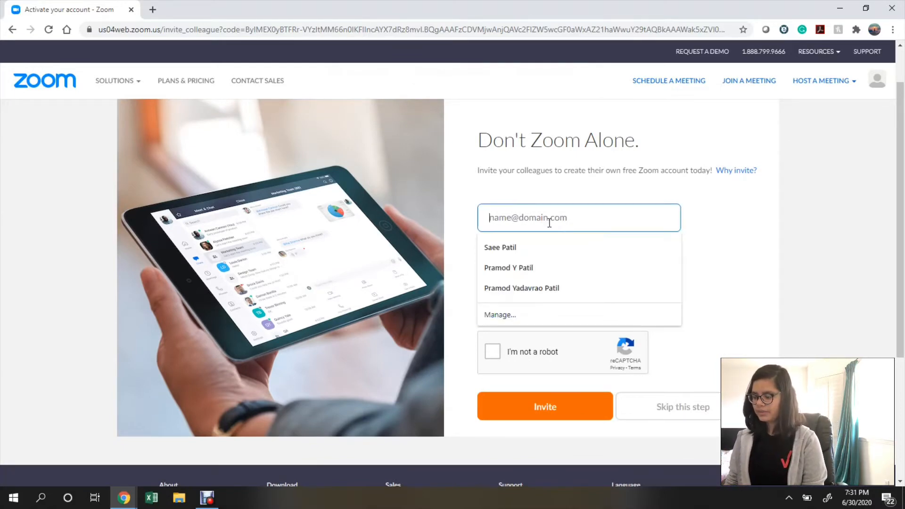
click(705, 283)
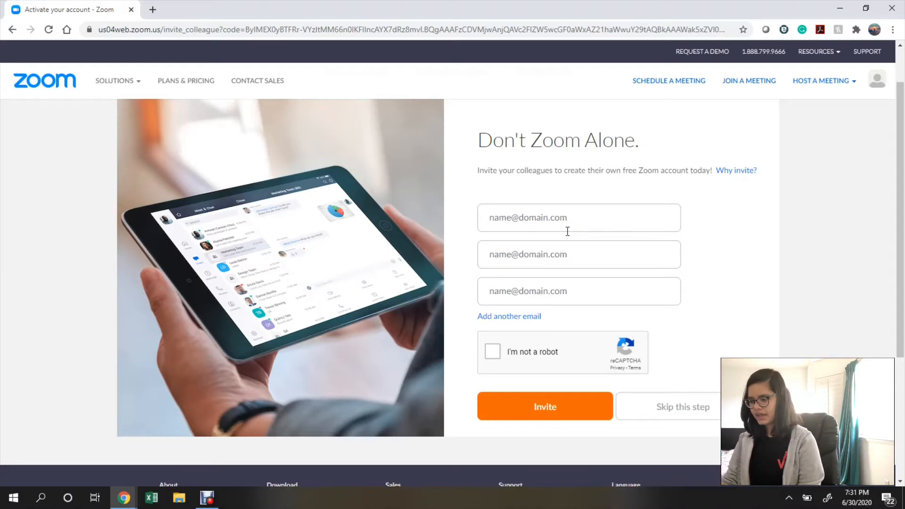
click(493, 354)
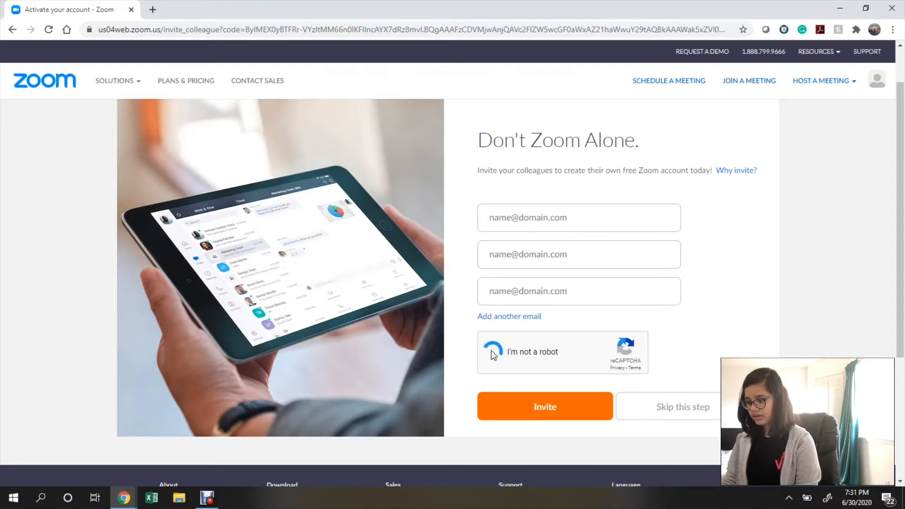
click(685, 408)
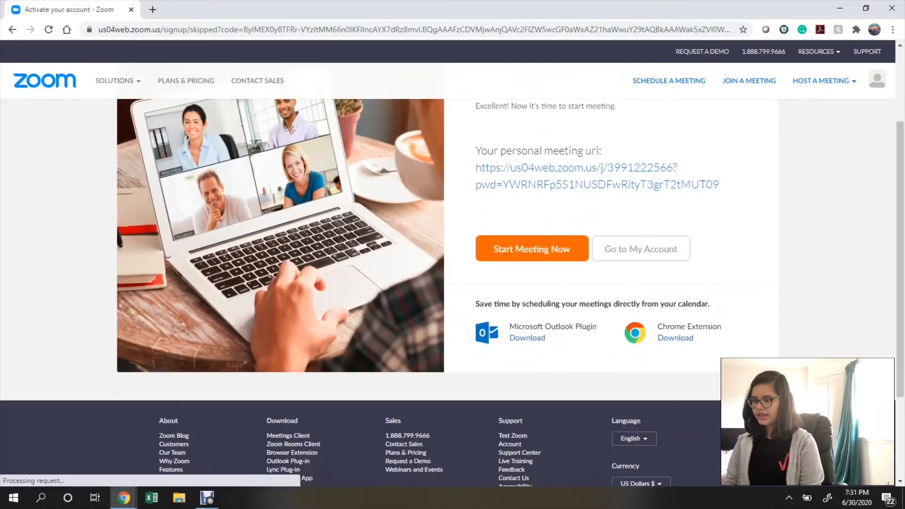
Go to My Account from the Start your test meeting page.
scroll(273, 105, up, 2)
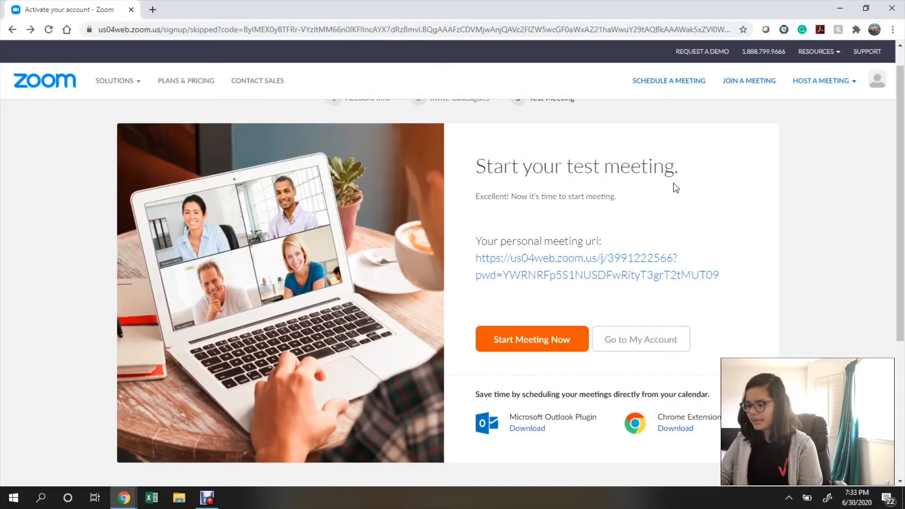
click(659, 346)
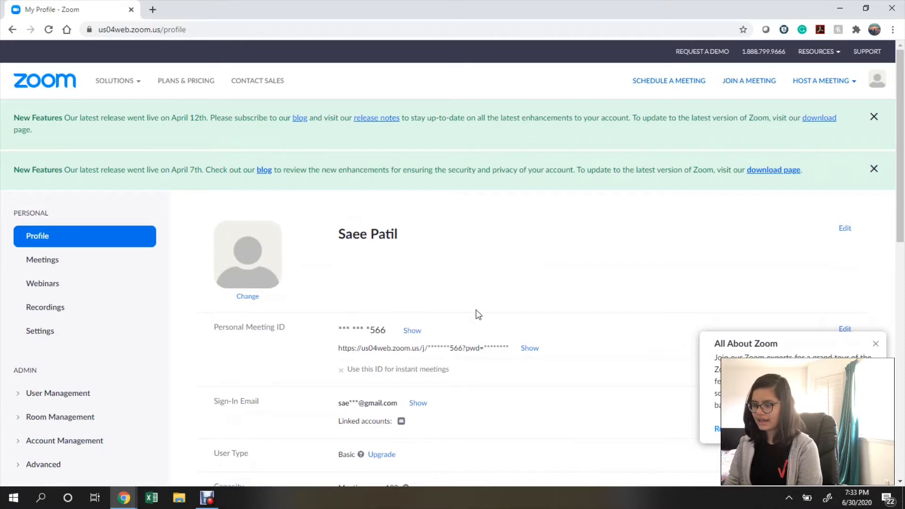
Open Meetings, close both New Features banners and the All About Zoom popup, then schedule a meeting.
scroll(478, 315, down, 2)
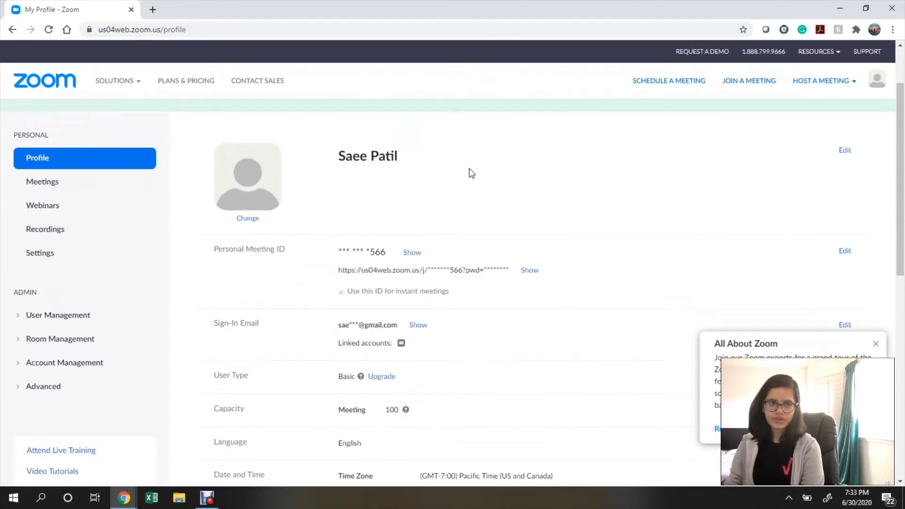
scroll(469, 170, up, 2)
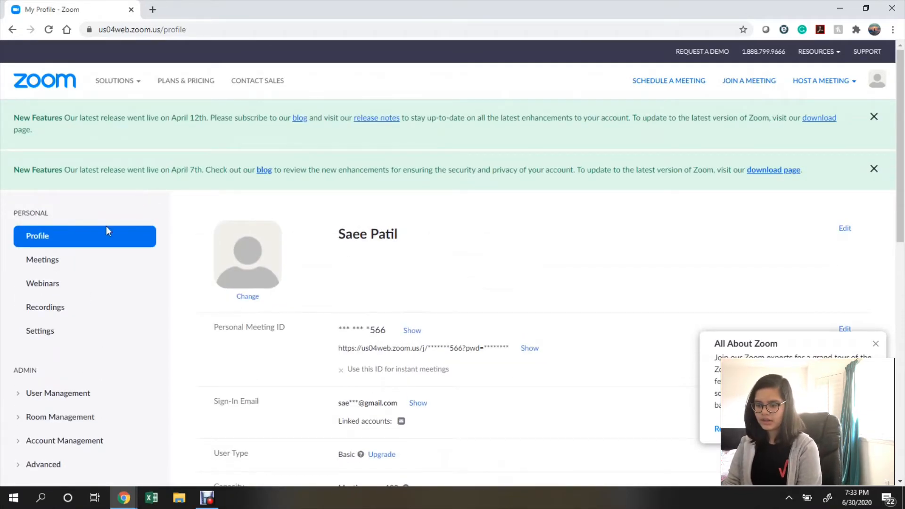
click(82, 263)
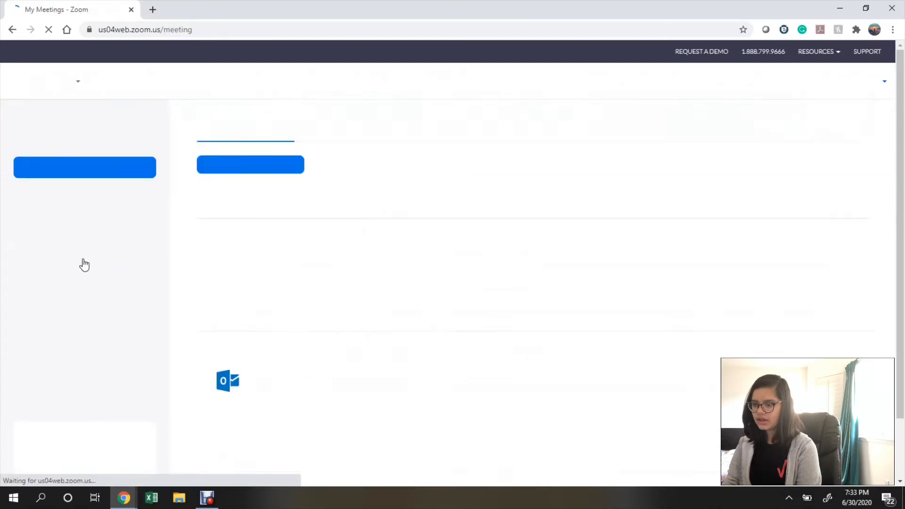
scroll(313, 362, down, 4)
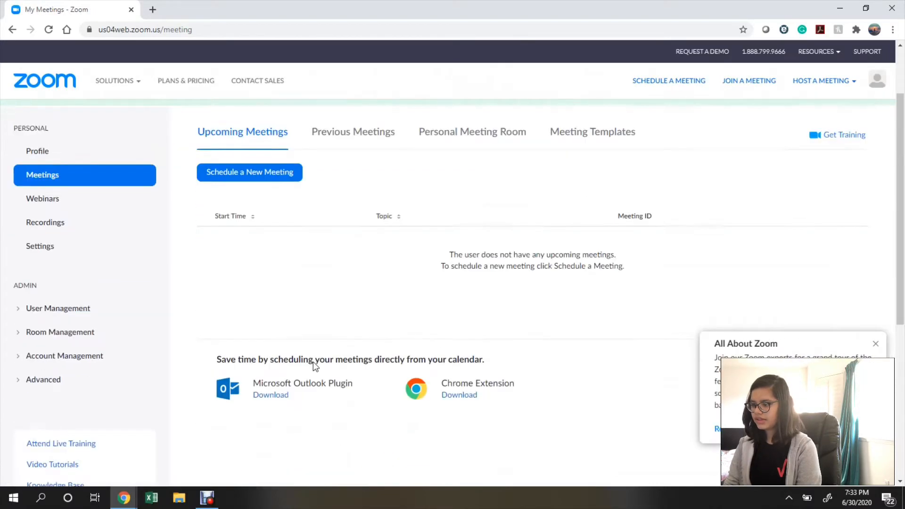
scroll(313, 362, up, 4)
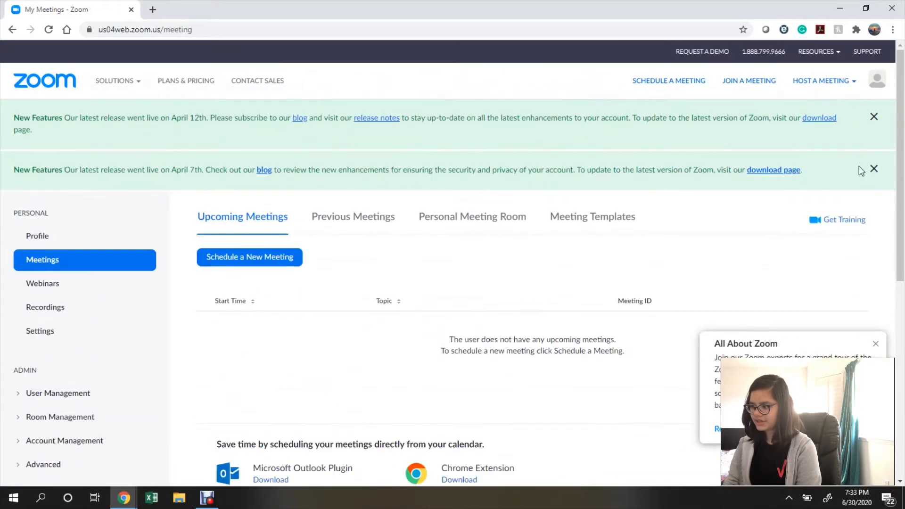
click(874, 116)
click(874, 117)
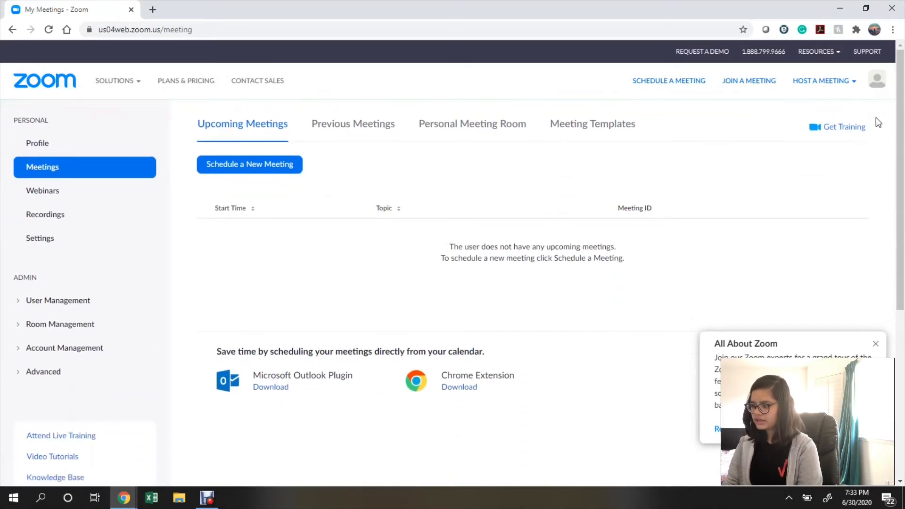
click(877, 343)
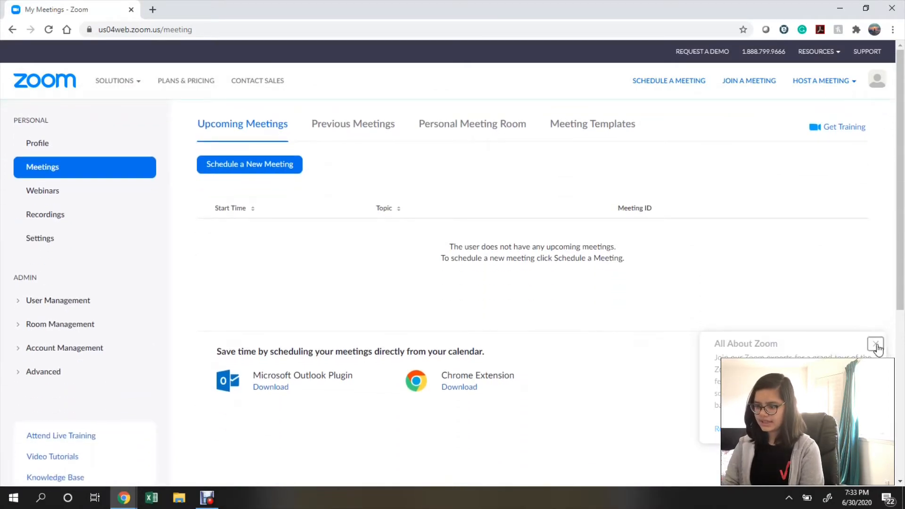
click(219, 174)
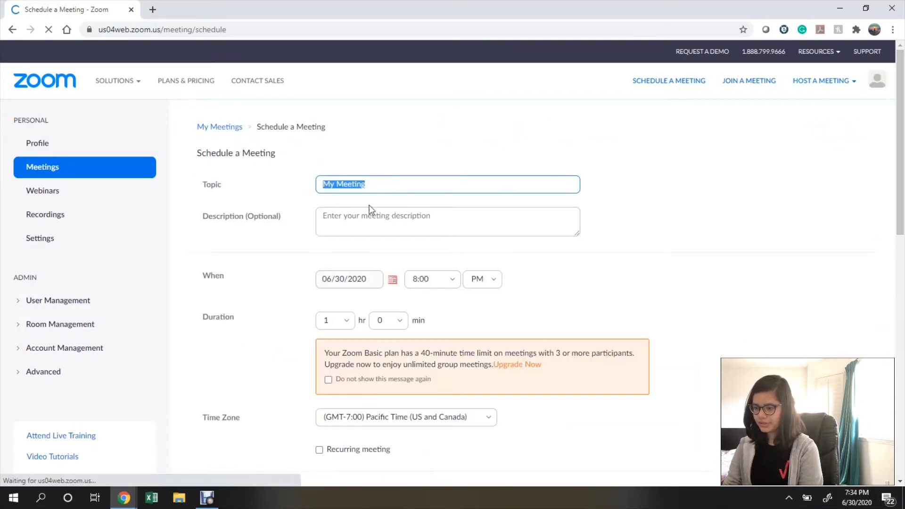
Replace the default My Meeting topic with 'Book Group with Friends'.
scroll(369, 207, down, 10)
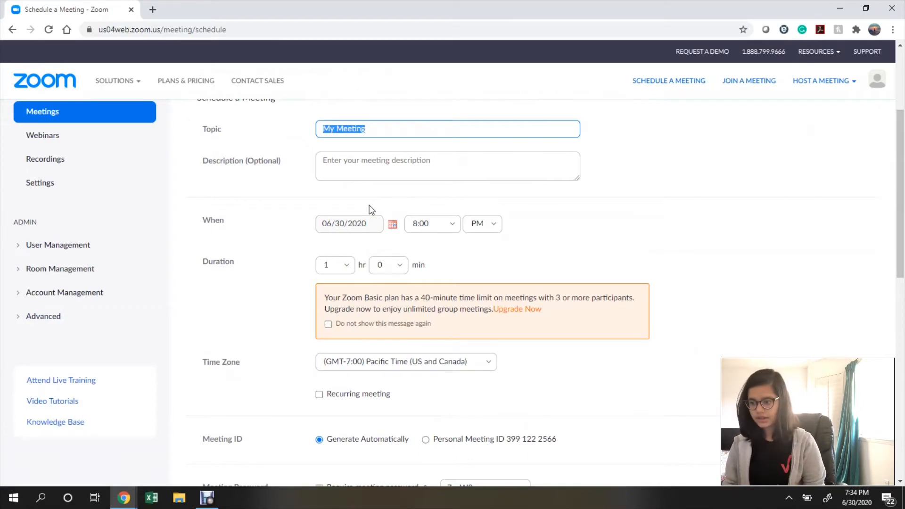
scroll(381, 170, up, 2)
click(370, 197)
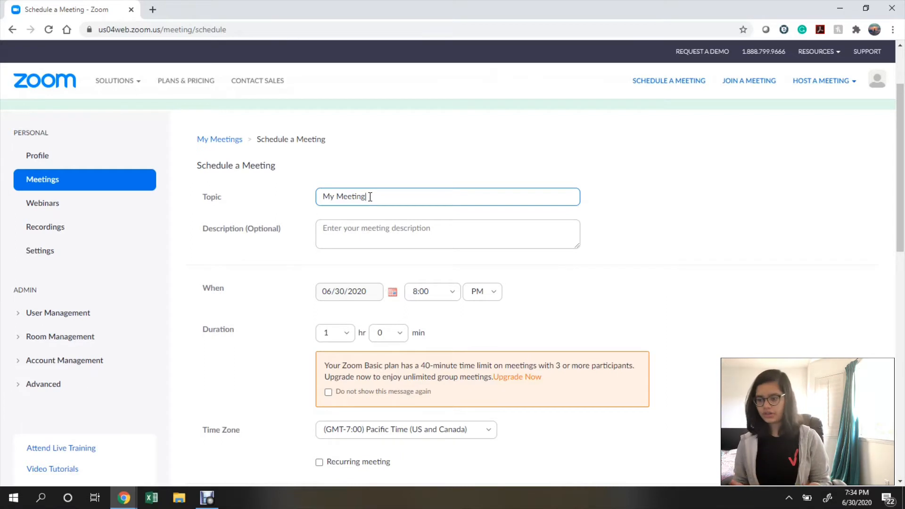
drag(368, 196, 322, 196)
key(BackSpace)
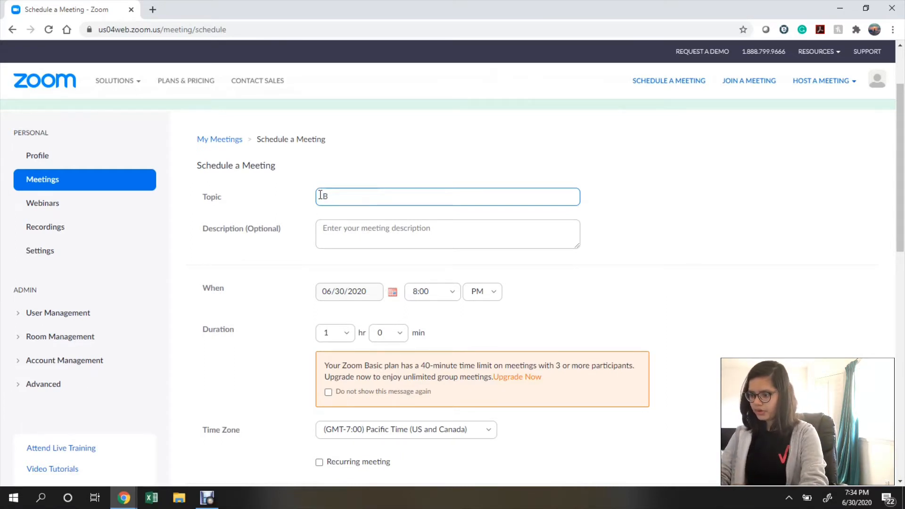
text(Book Group with )
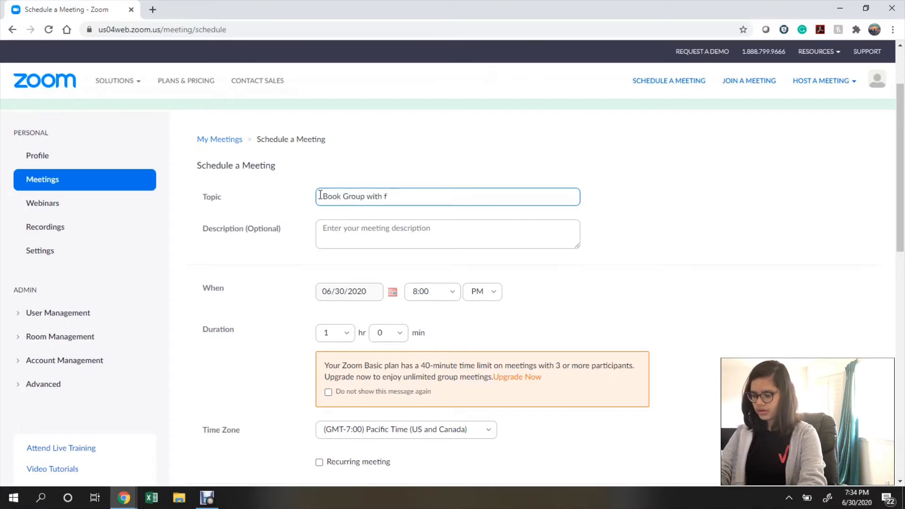
text(Friends)
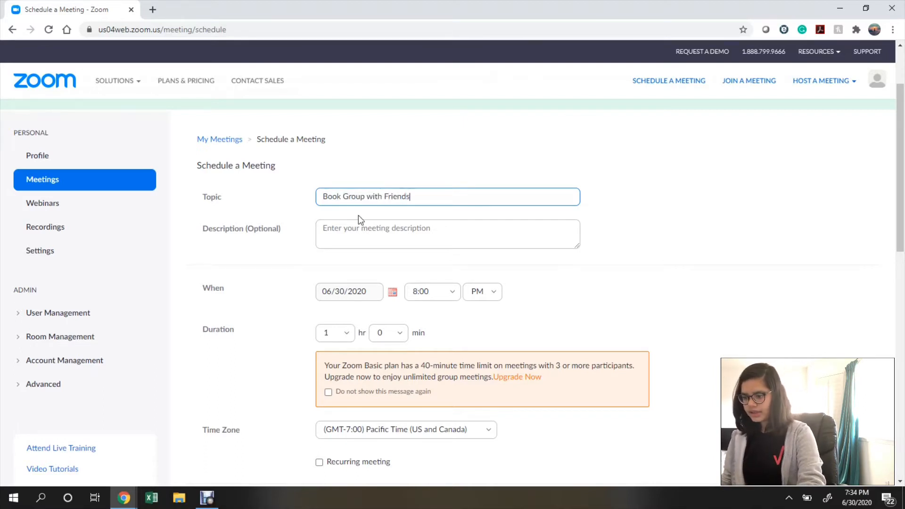
Add the description "I'm going to talk about a new book with my friends.".
click(373, 233)
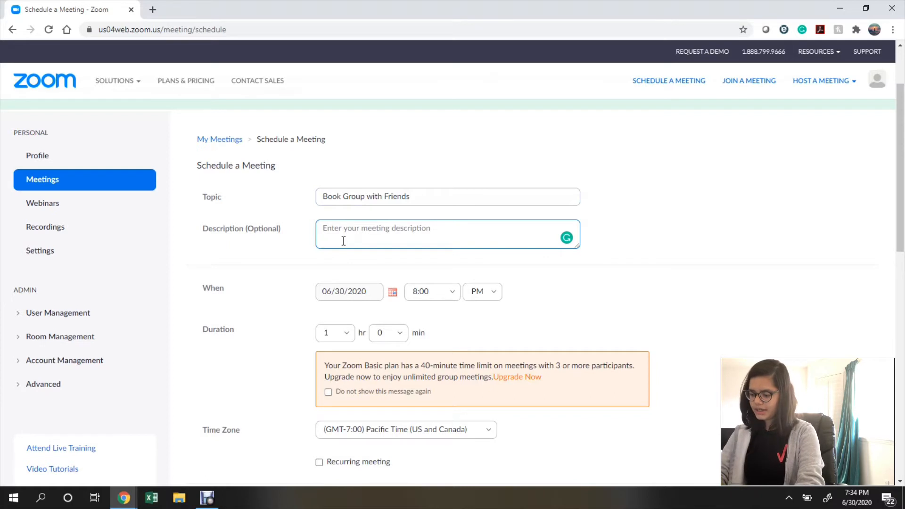
text(I)
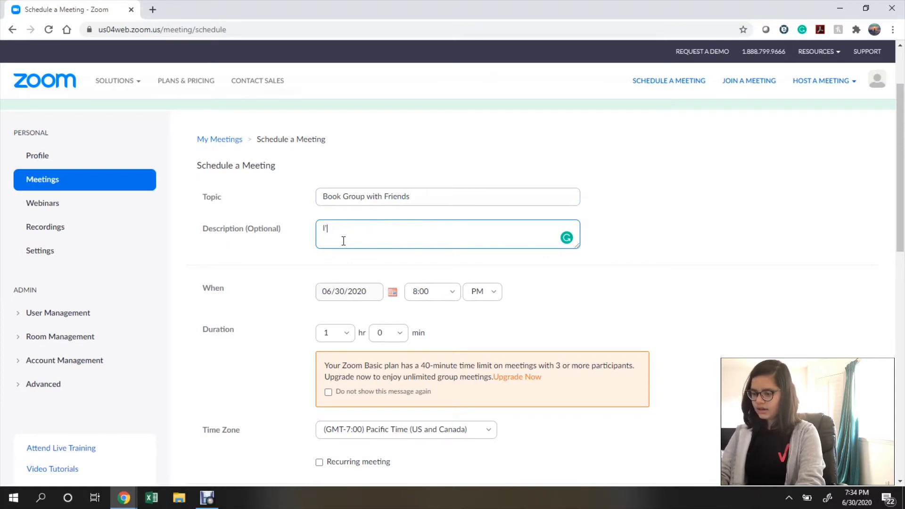
text('m going to)
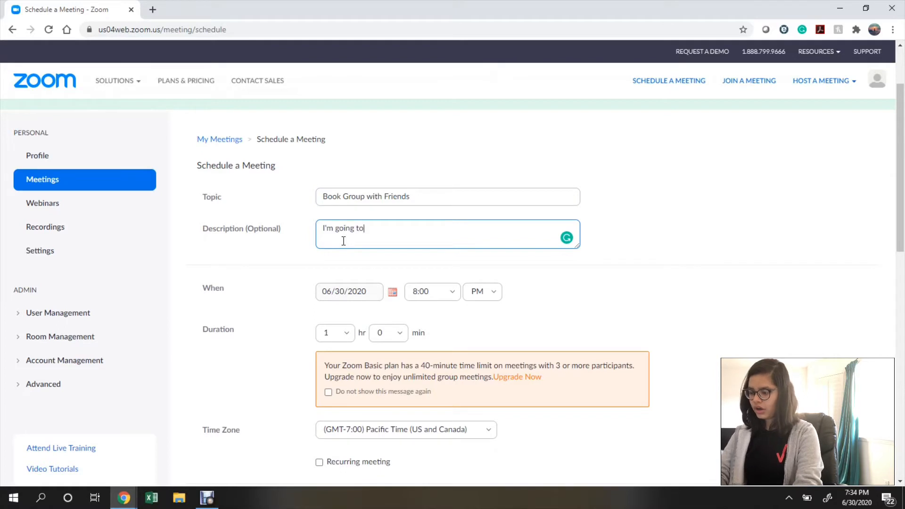
text( talk about a)
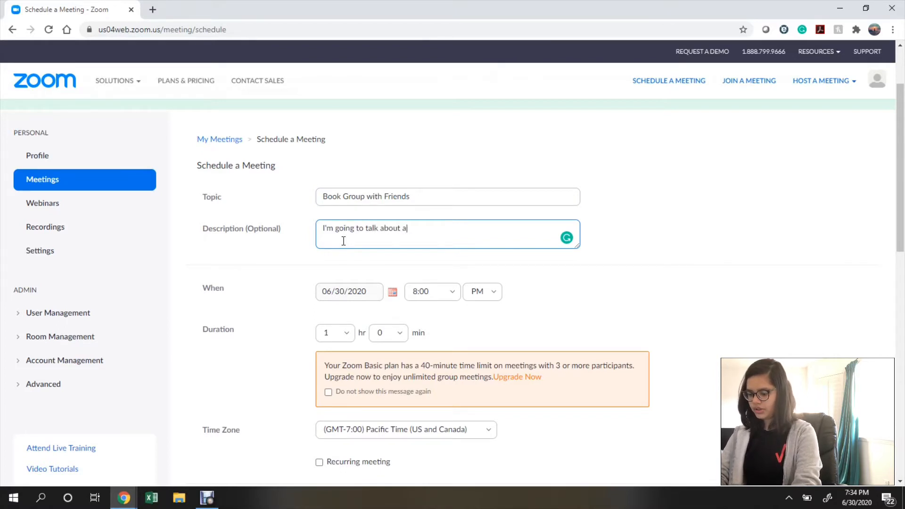
text( new book with)
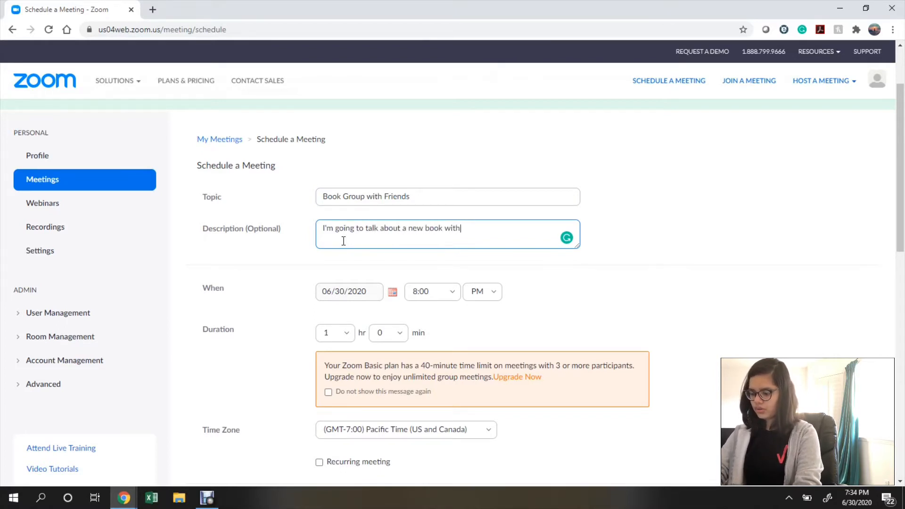
text( my friends.)
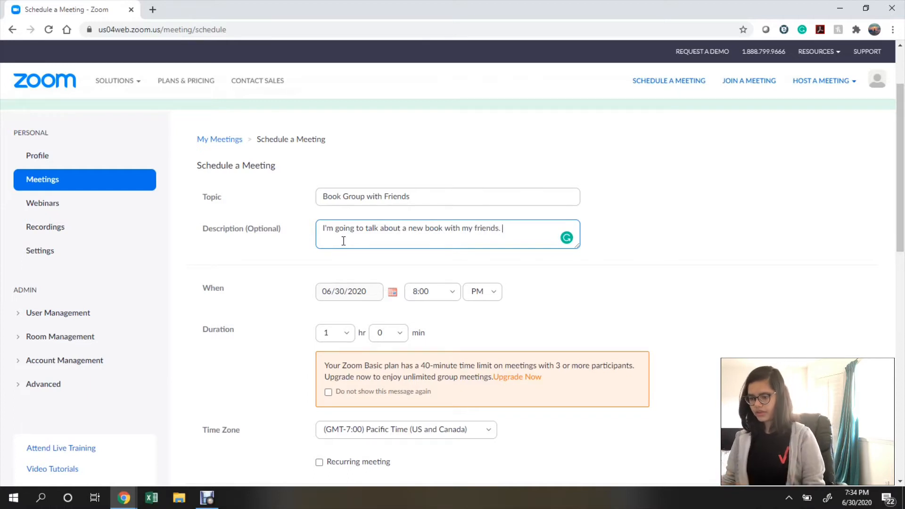
scroll(463, 272, down, 1)
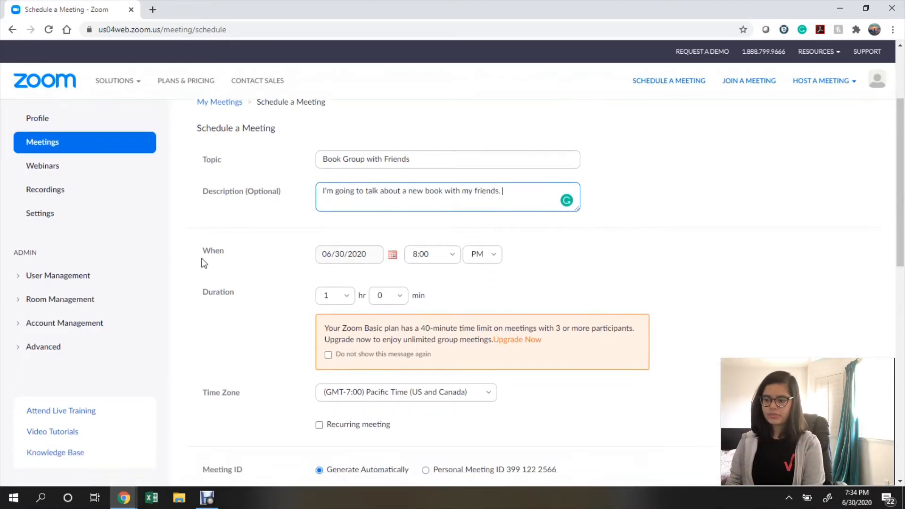
Set the meeting date to July 1, 2020 with a 2:00 PM start time.
drag(204, 250, 226, 253)
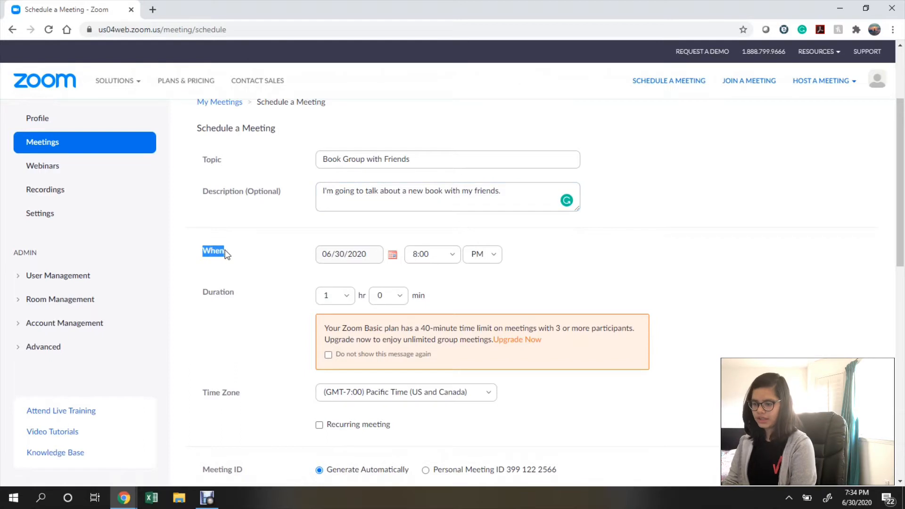
click(236, 273)
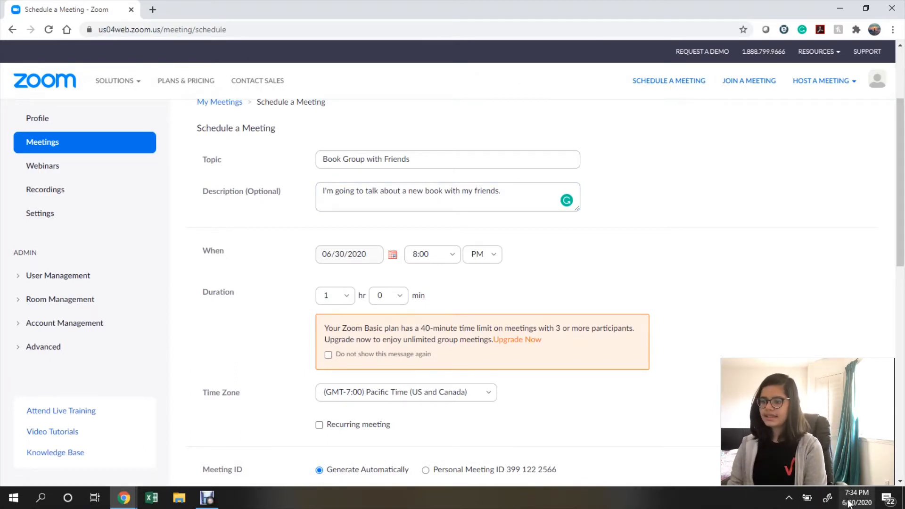
click(370, 259)
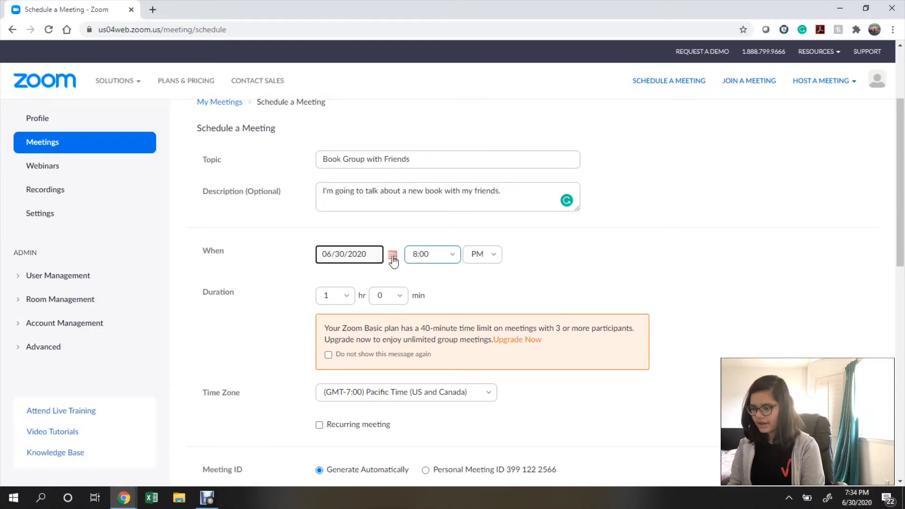
click(393, 256)
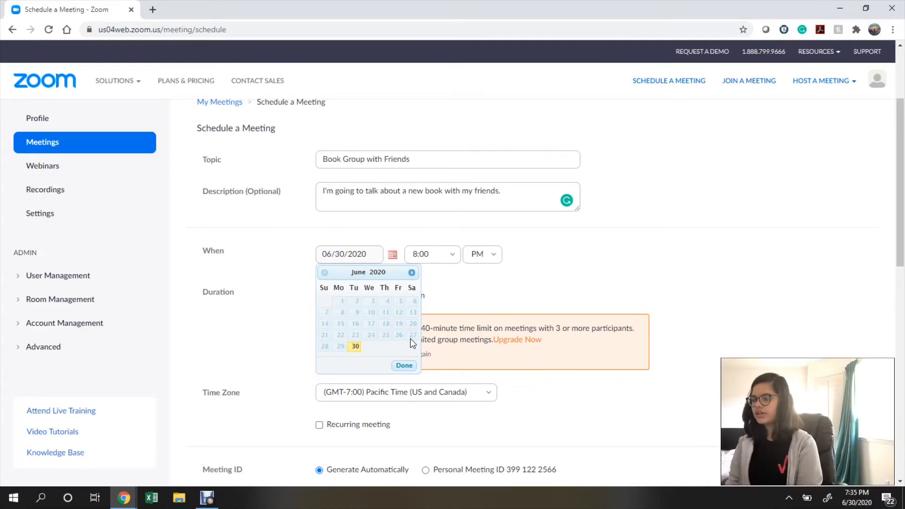
click(413, 274)
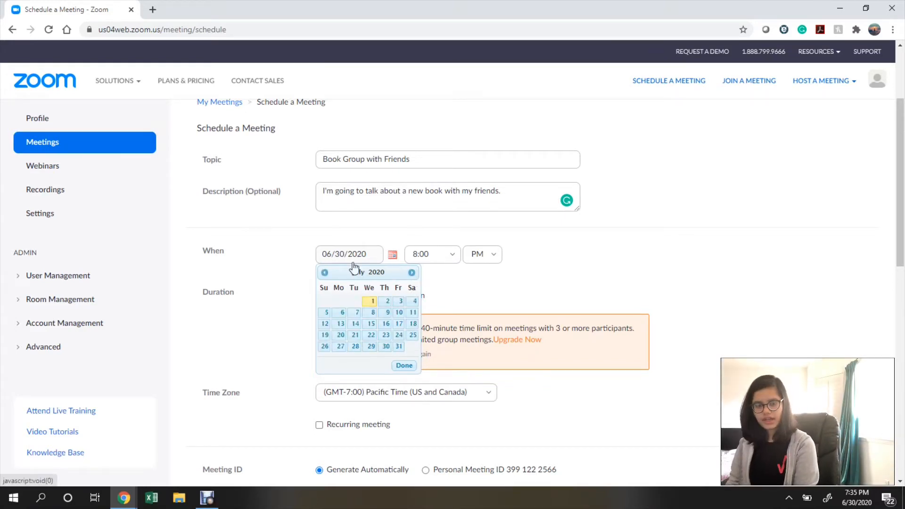
click(370, 302)
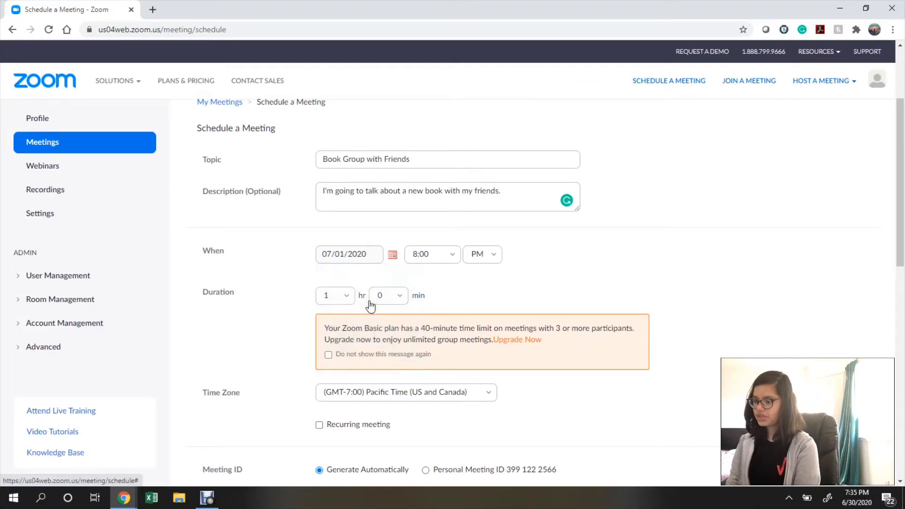
click(453, 262)
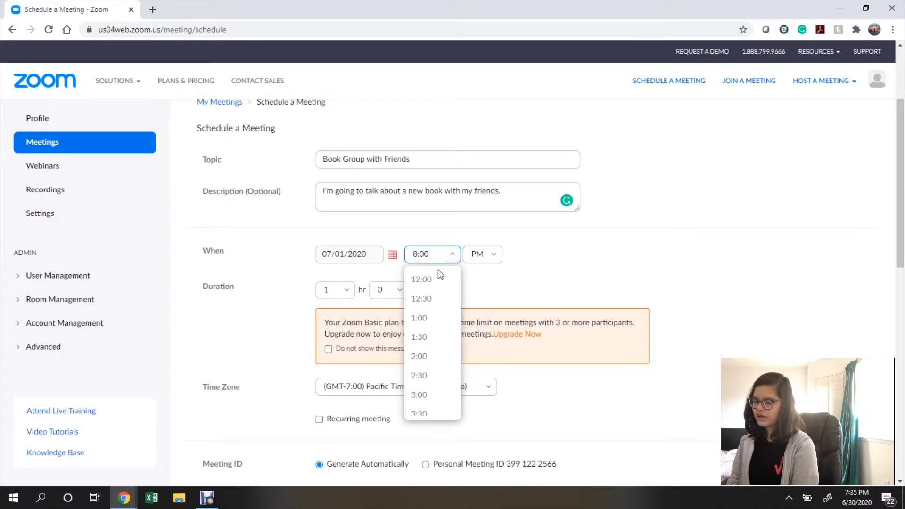
click(435, 357)
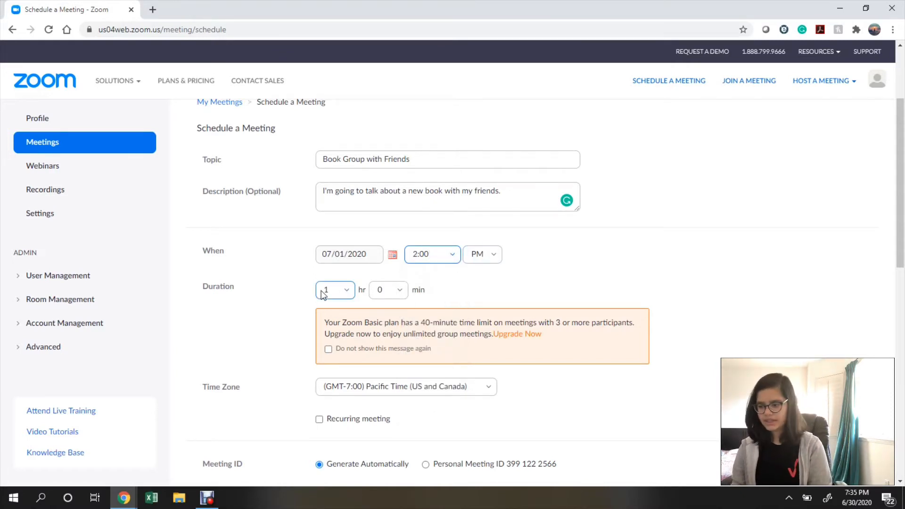
Hide the 40-minute time-limit notice by ticking 'Do not show this message again'.
click(346, 295)
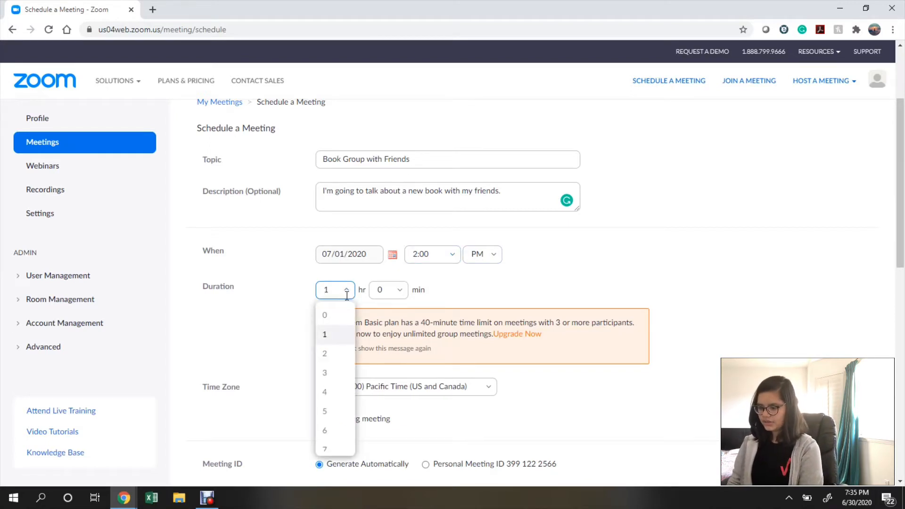
scroll(328, 437, down, 7)
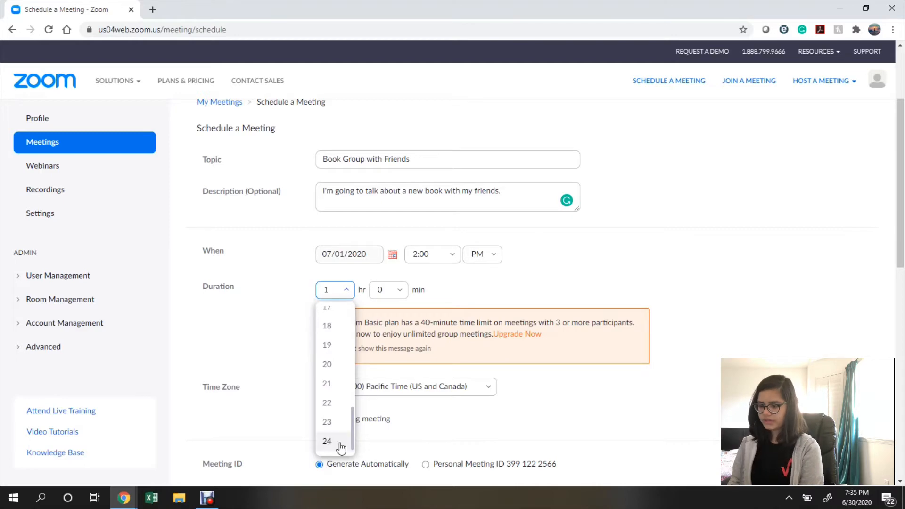
click(511, 294)
click(404, 293)
scroll(390, 377, down, 12)
scroll(390, 378, up, 11)
right_click(398, 377)
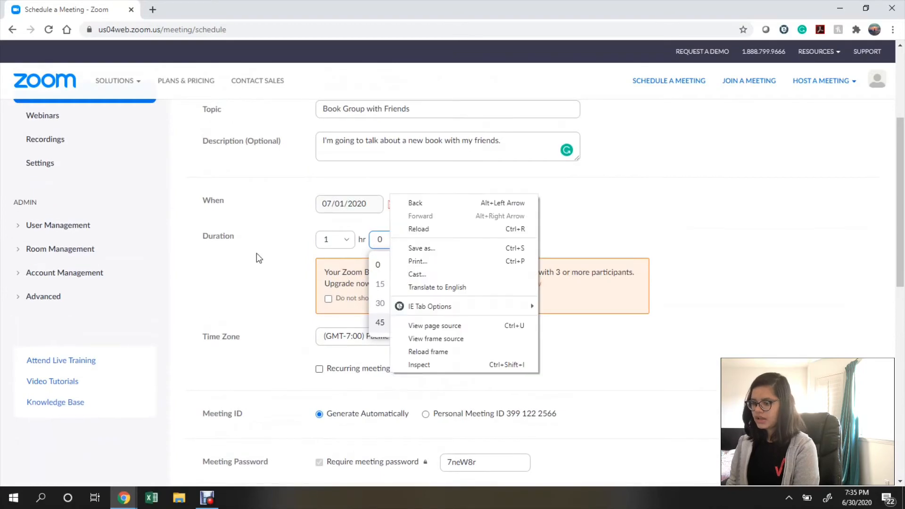
click(289, 262)
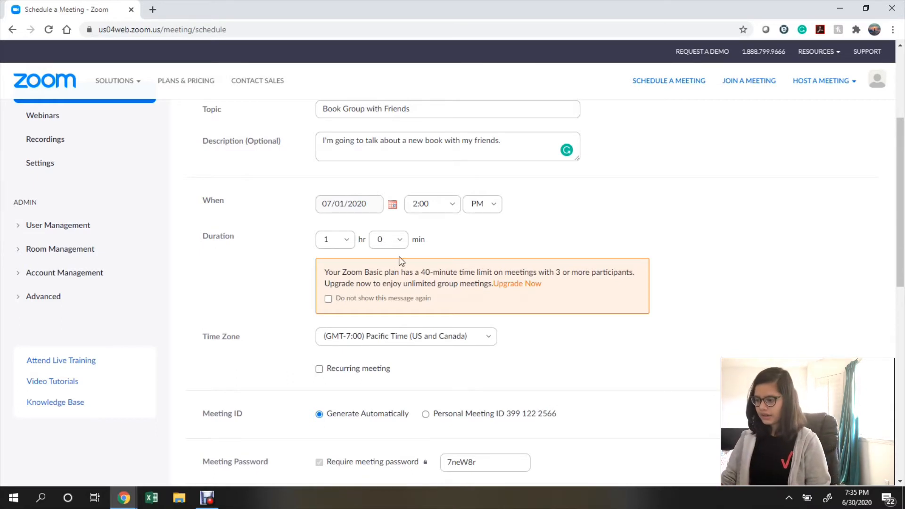
drag(556, 272, 636, 277)
drag(421, 274, 496, 275)
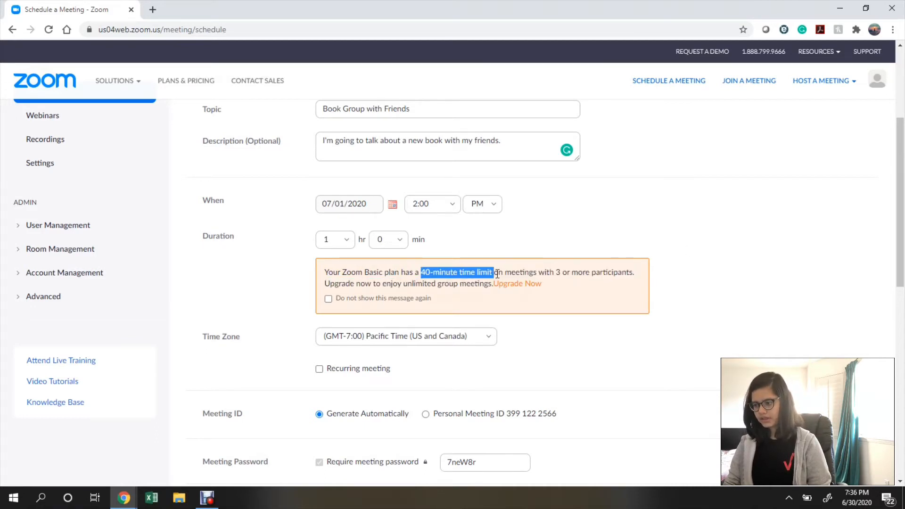
click(716, 310)
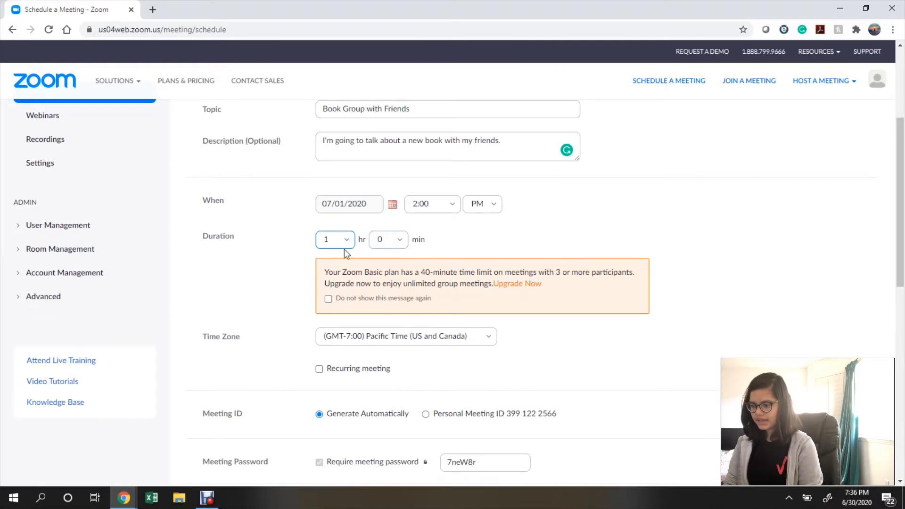
click(328, 299)
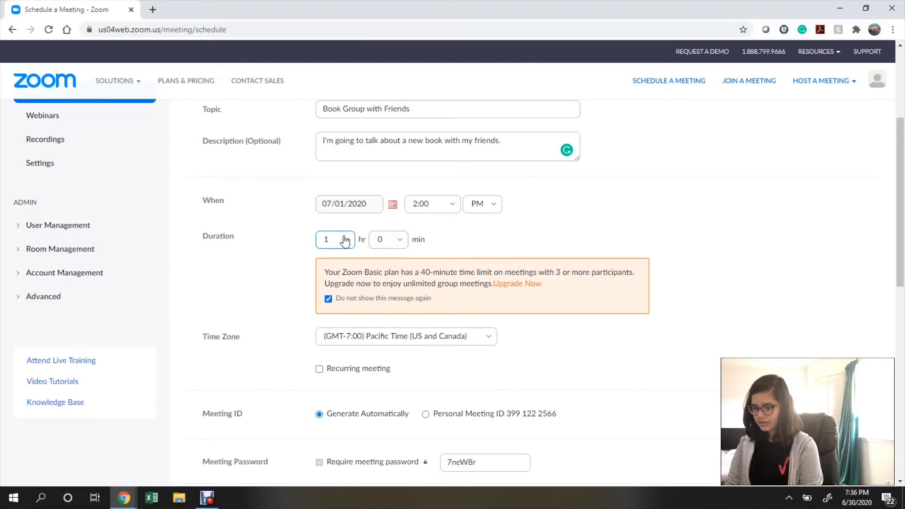
Set the duration to 2 hours and keep Pacific Time (US and Canada) as the time zone.
click(344, 240)
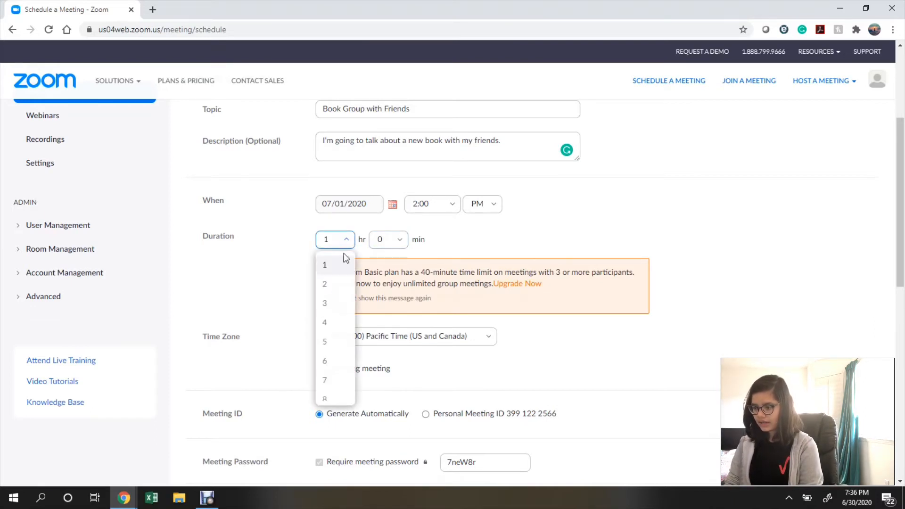
click(334, 288)
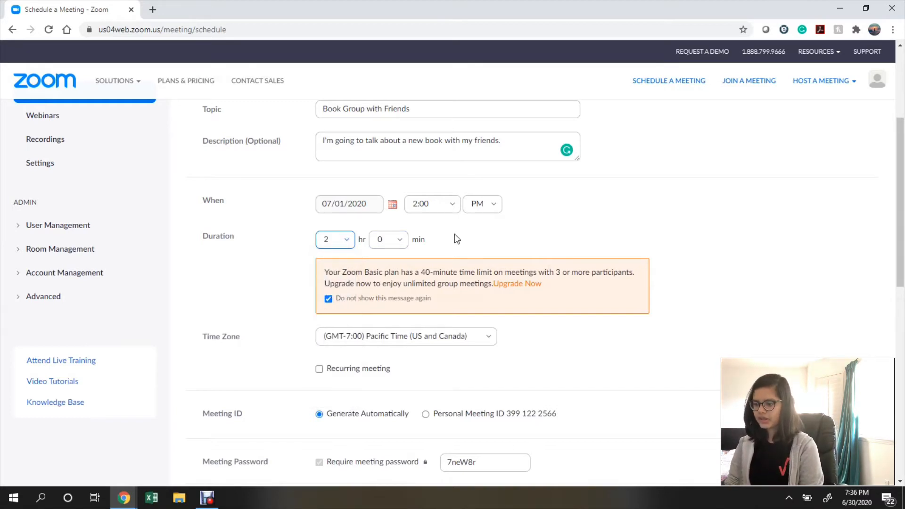
scroll(454, 233, down, 2)
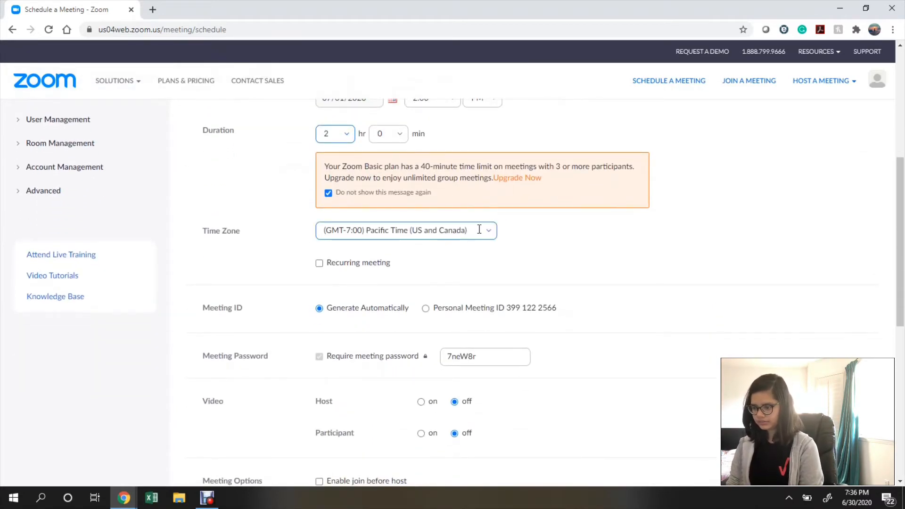
click(482, 229)
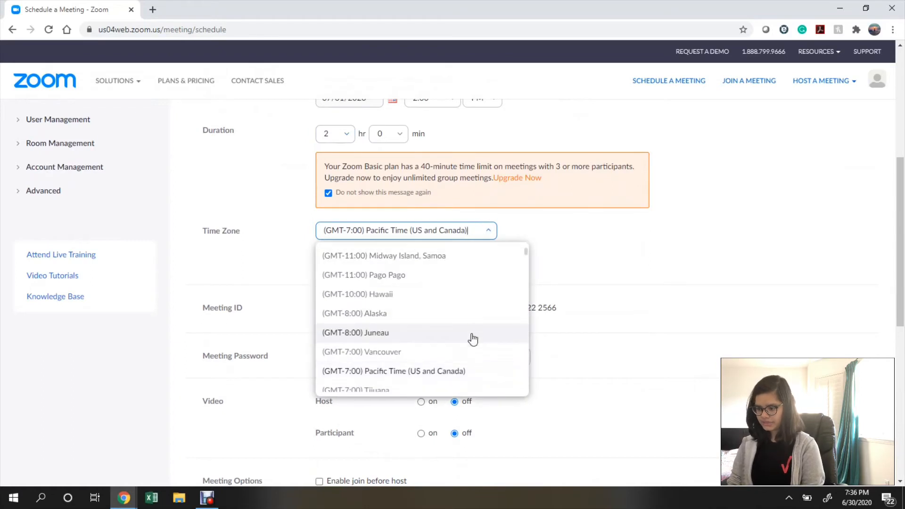
click(475, 375)
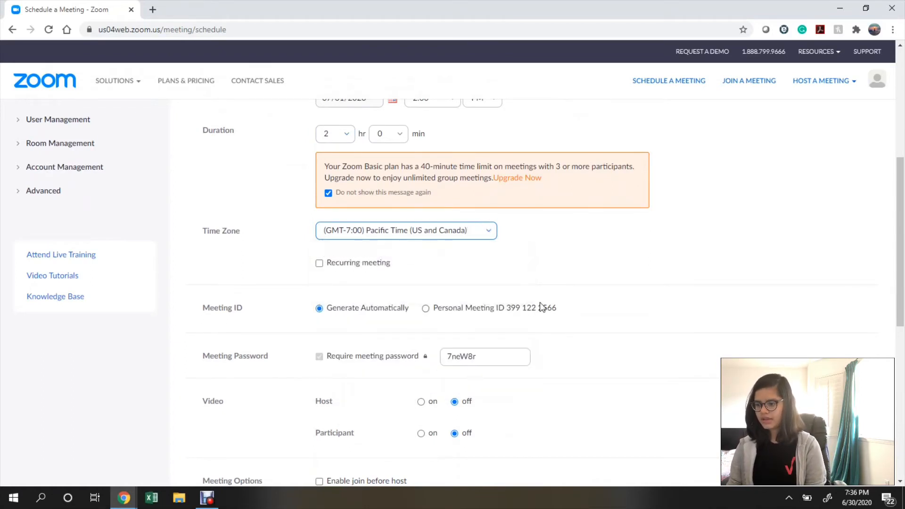
scroll(483, 271, down, 1)
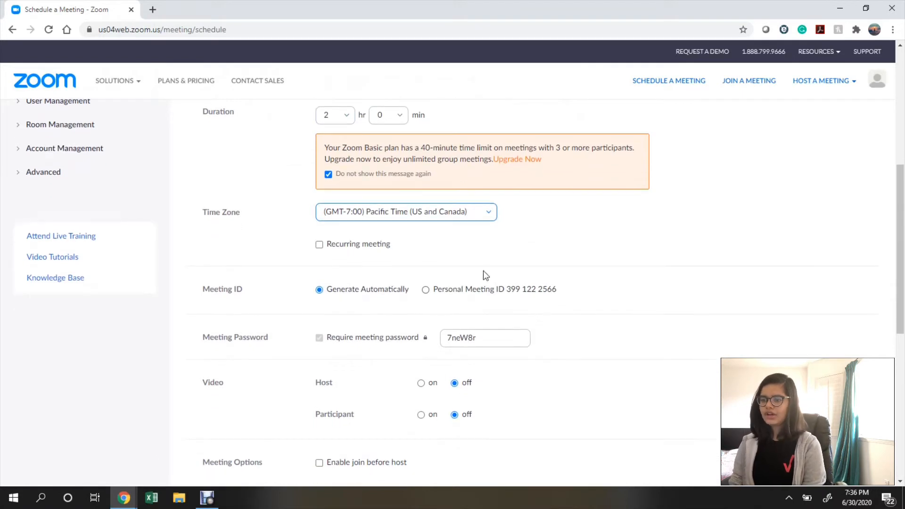
Make the meeting recurring, repeating weekly every 1 week.
click(319, 245)
click(433, 276)
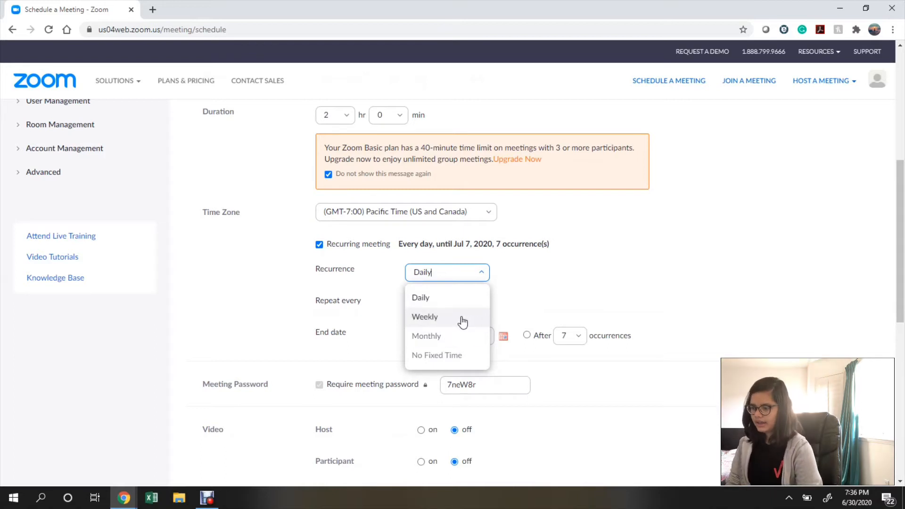
click(461, 320)
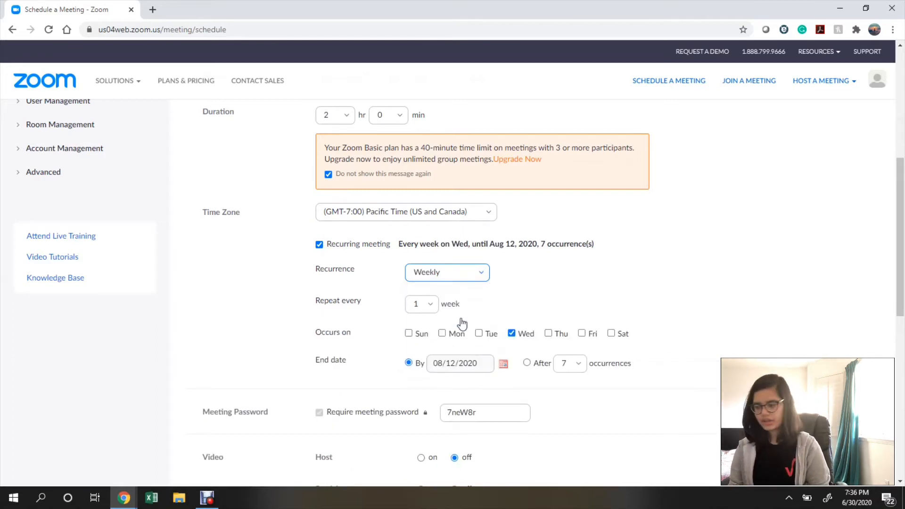
click(429, 309)
click(429, 310)
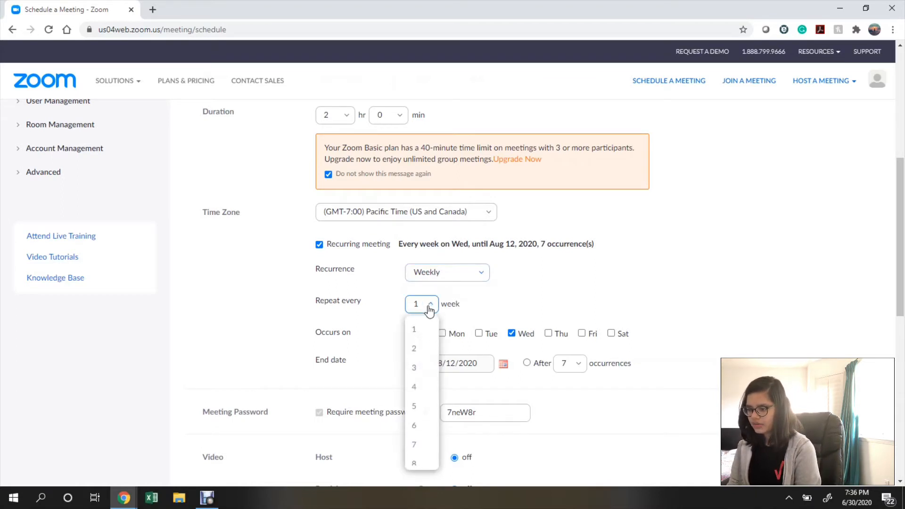
click(419, 334)
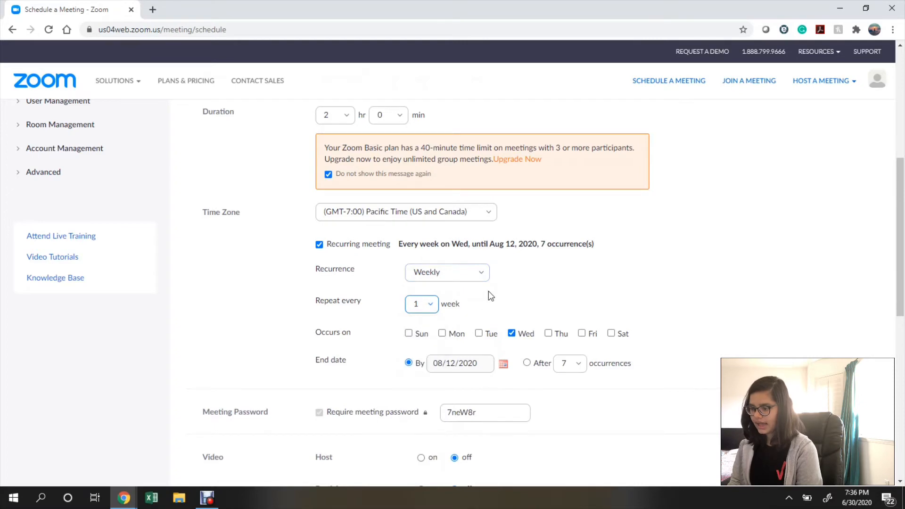
scroll(488, 292, down, 1)
scroll(488, 296, down, 1)
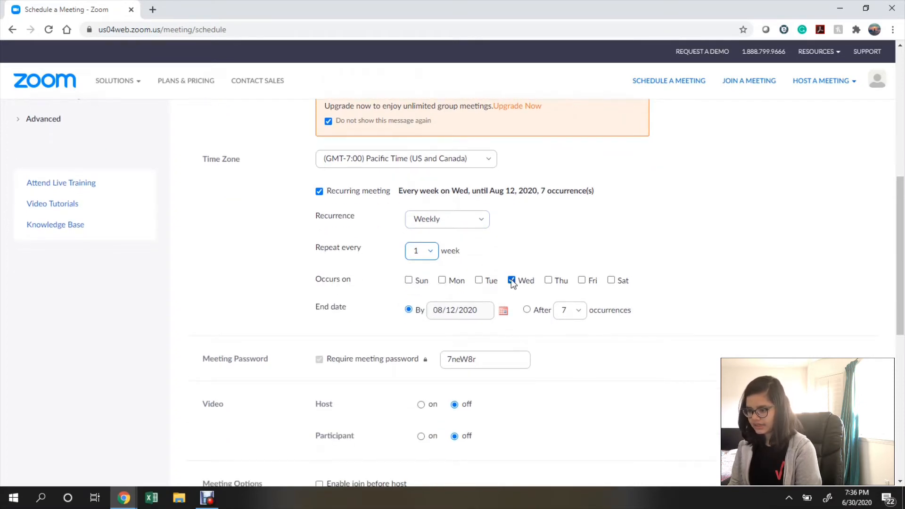
End the weekly series on July 22, 2020, leaving 4 occurrences.
click(505, 312)
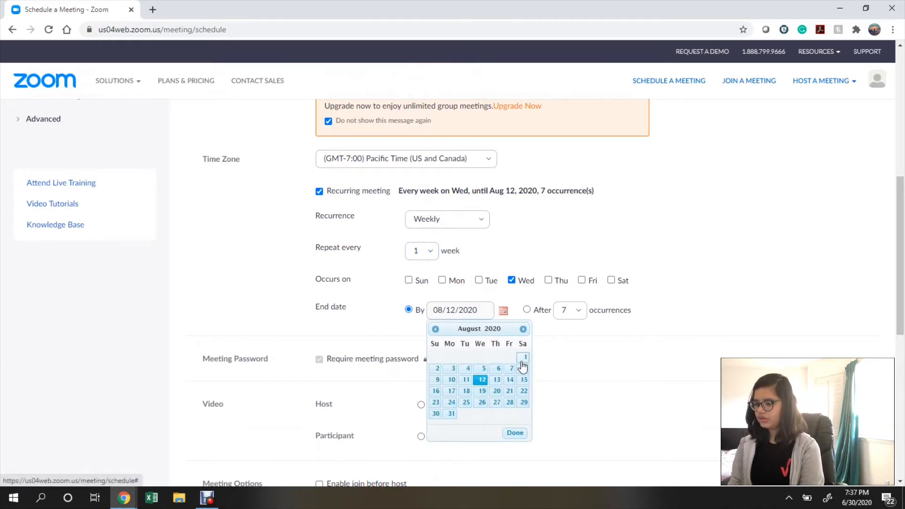
click(435, 329)
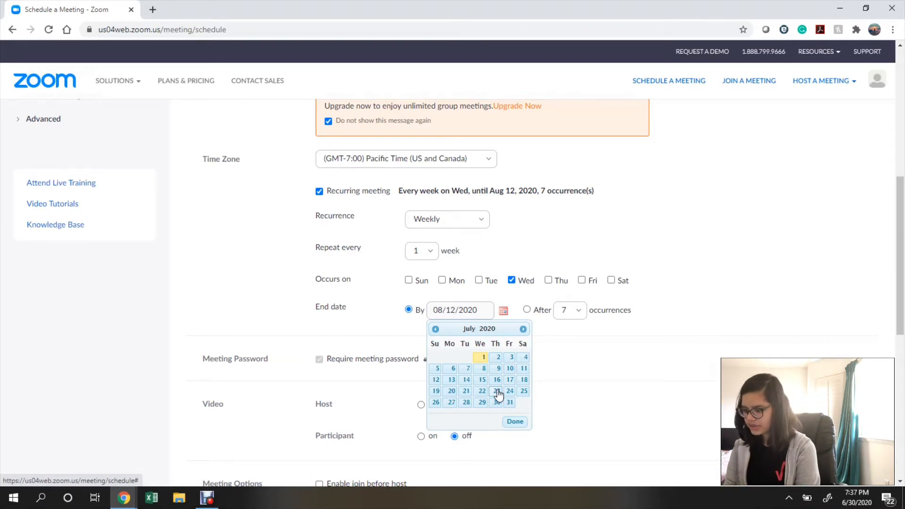
click(482, 392)
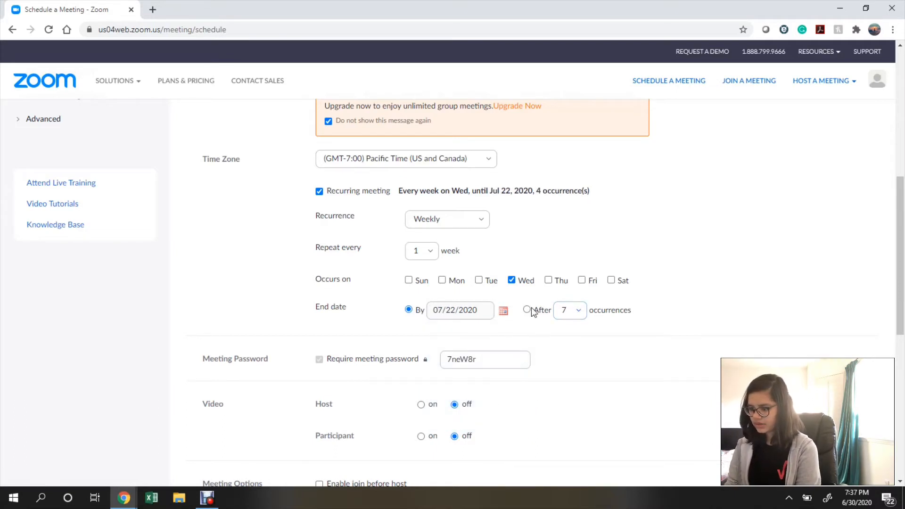
scroll(532, 335, down, 2)
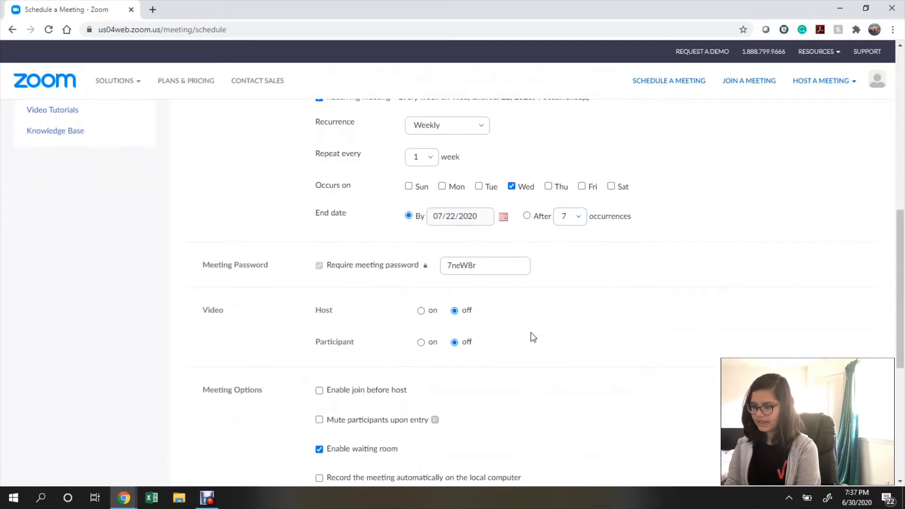
Switch both Host and Participant video to 'on' for the meeting.
scroll(531, 335, down, 1)
drag(489, 236, 431, 233)
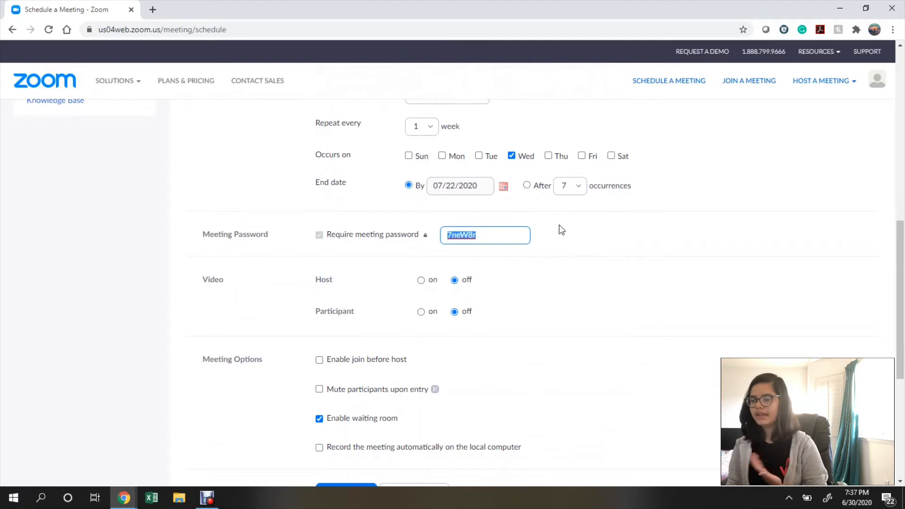
click(569, 233)
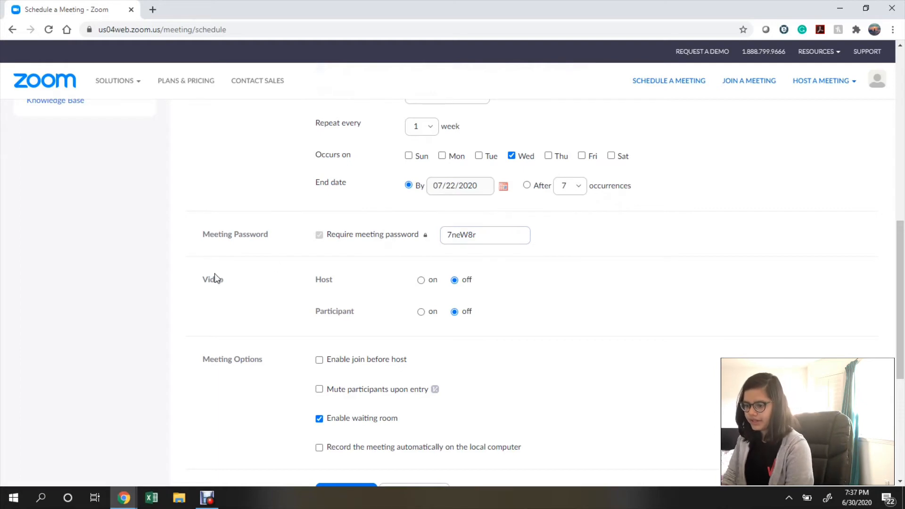
double_click(225, 283)
click(309, 284)
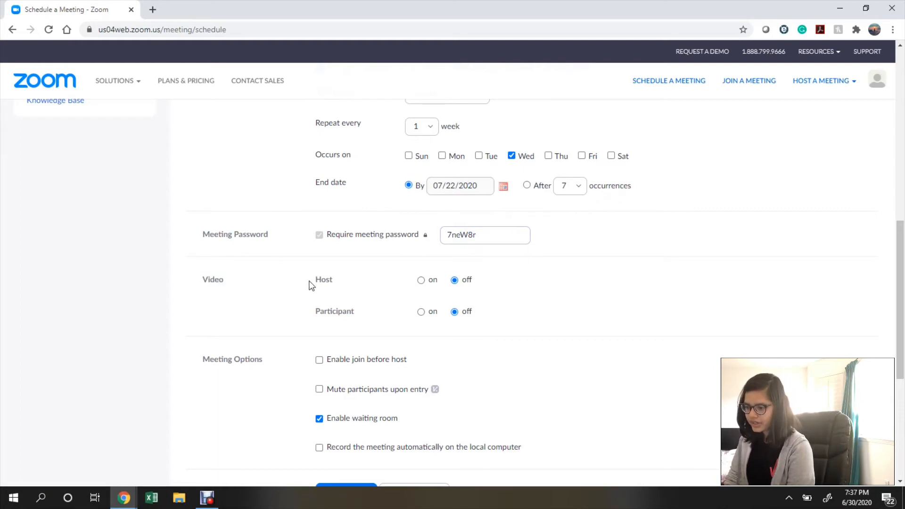
click(421, 279)
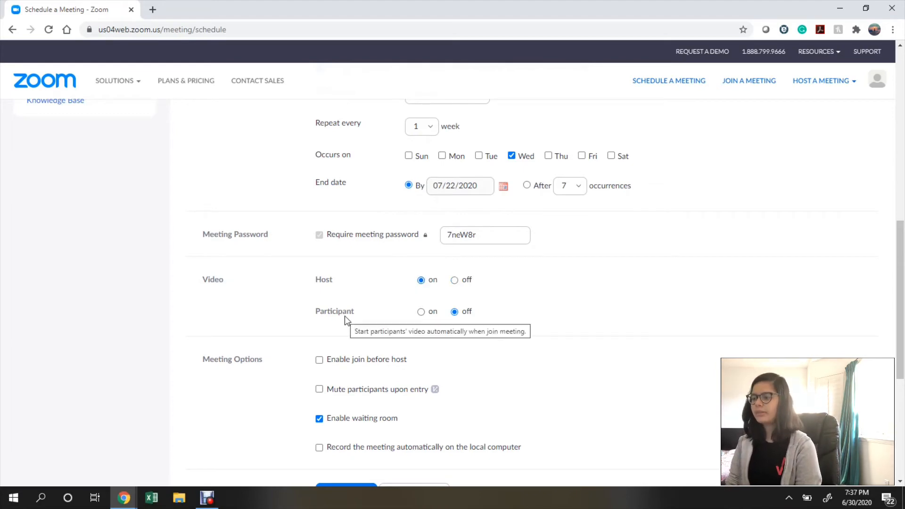
click(420, 312)
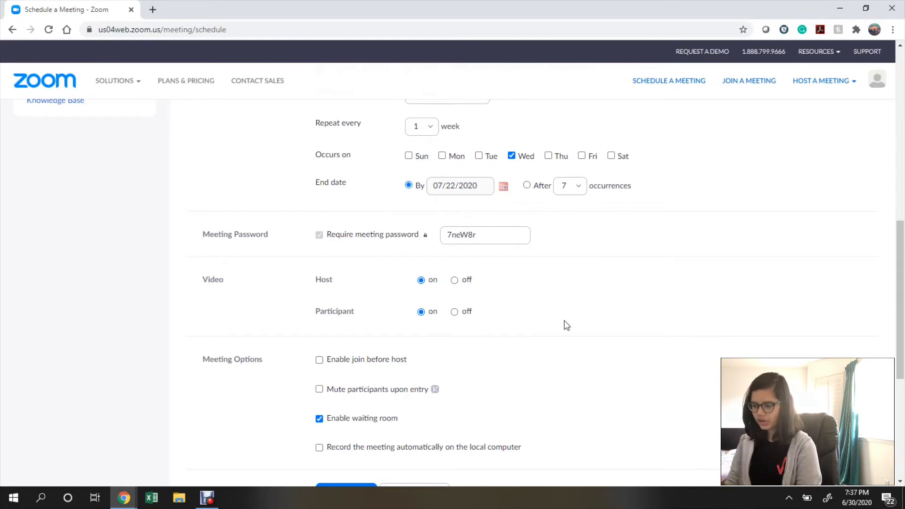
scroll(566, 325, down, 4)
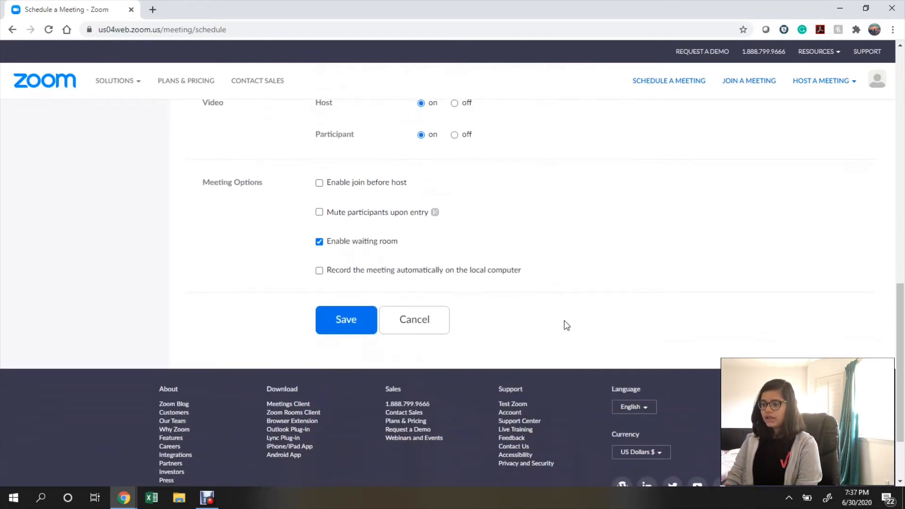
Tick 'Enable join before host' for the meeting.
drag(202, 183, 275, 186)
click(264, 221)
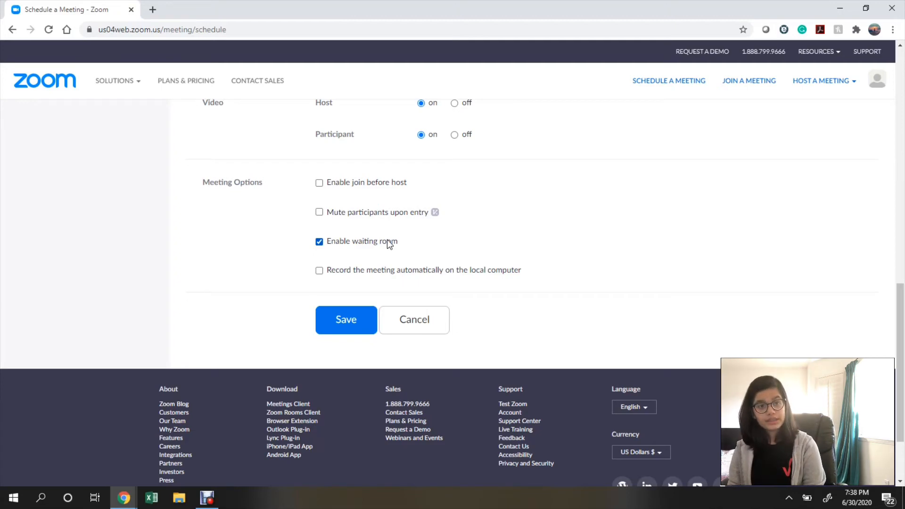
click(319, 185)
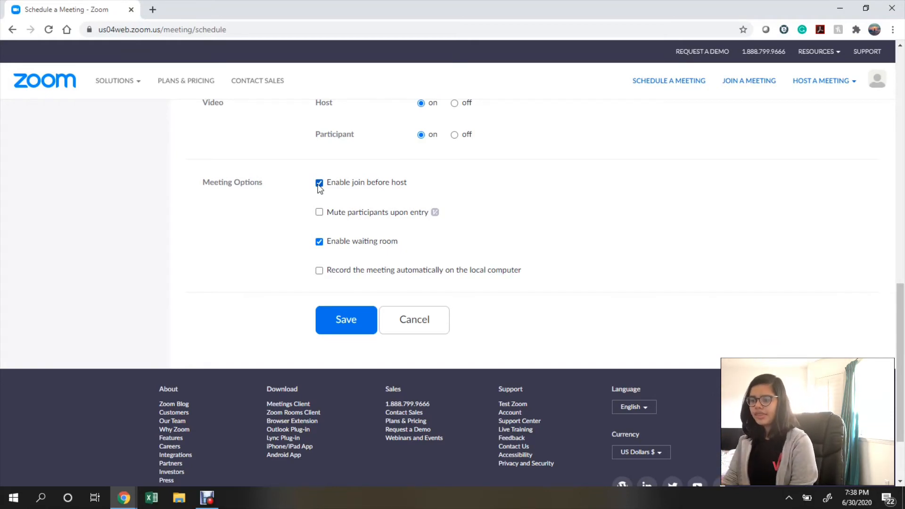
drag(327, 212, 429, 225)
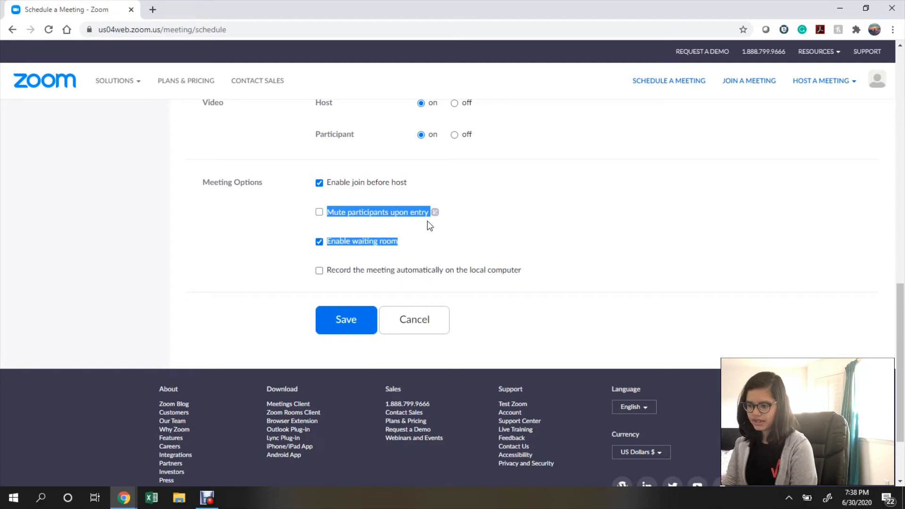
click(643, 269)
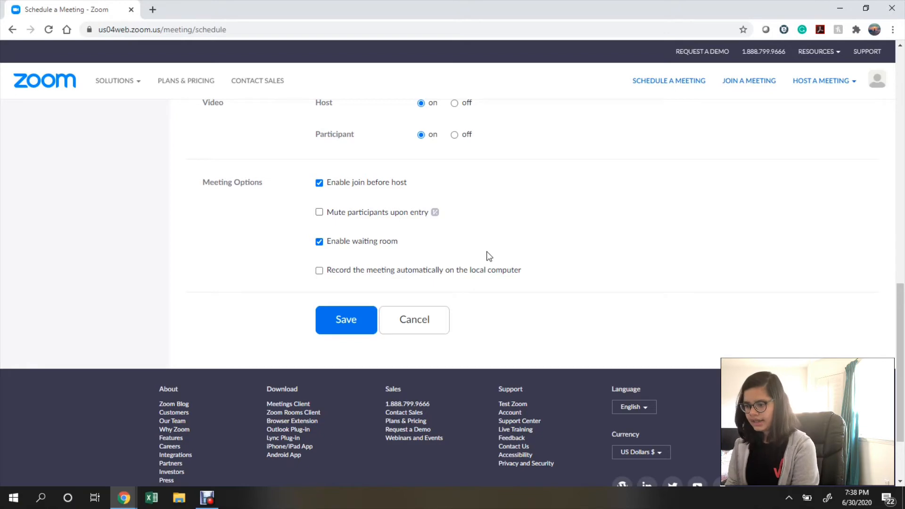
Save the recurring meeting so its Meeting Information page appears.
scroll(485, 254, down, 1)
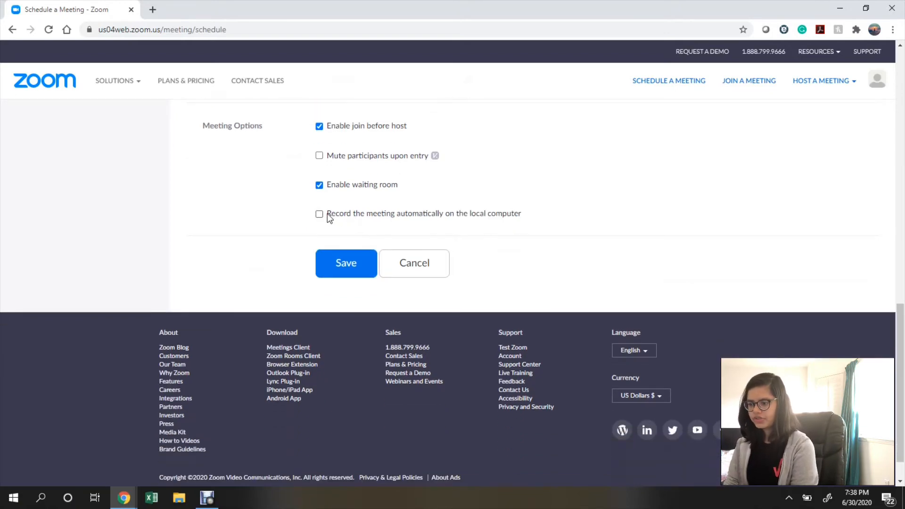
triple_click(521, 214)
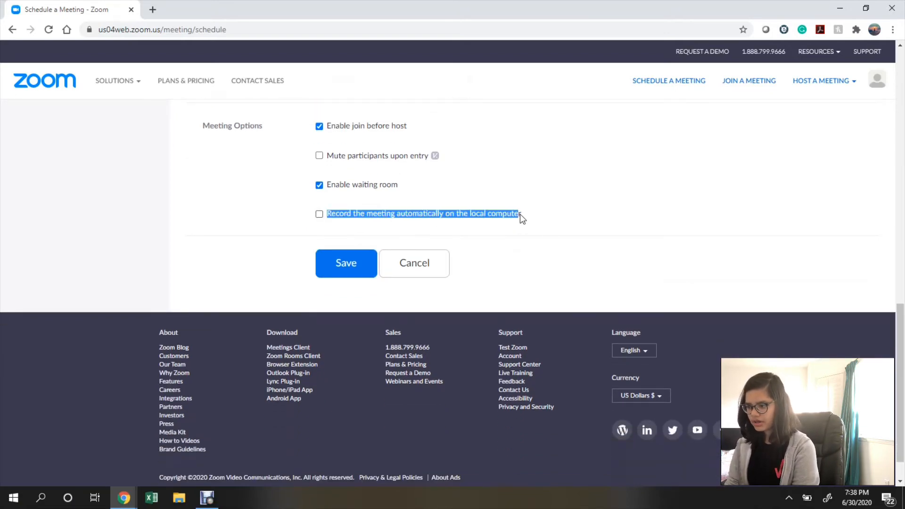
click(547, 229)
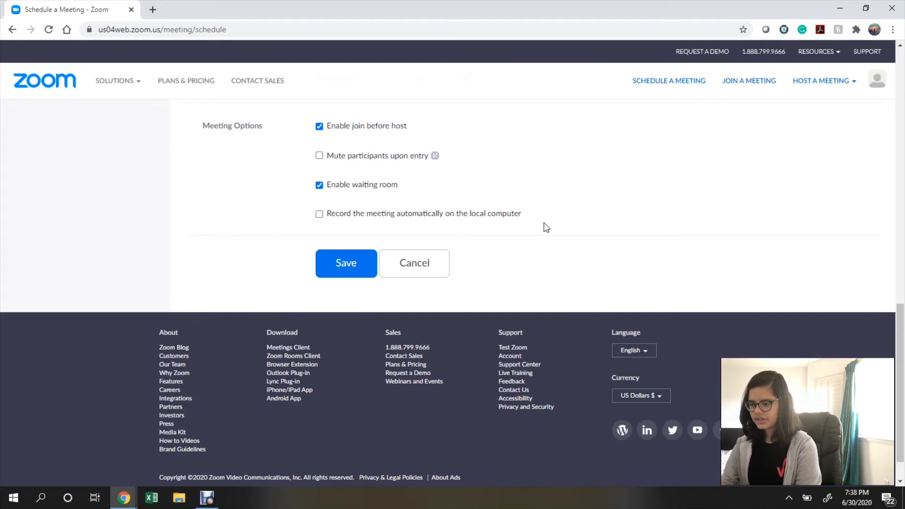
scroll(450, 205, up, 1)
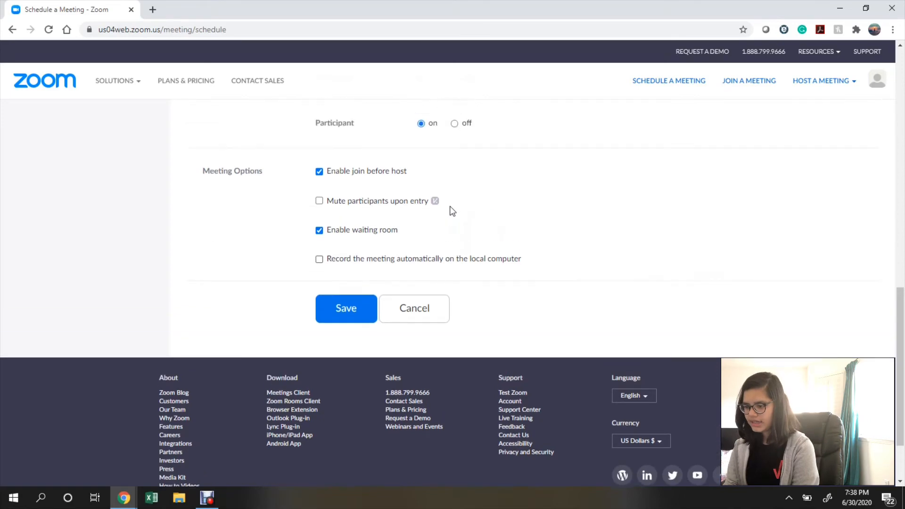
click(346, 322)
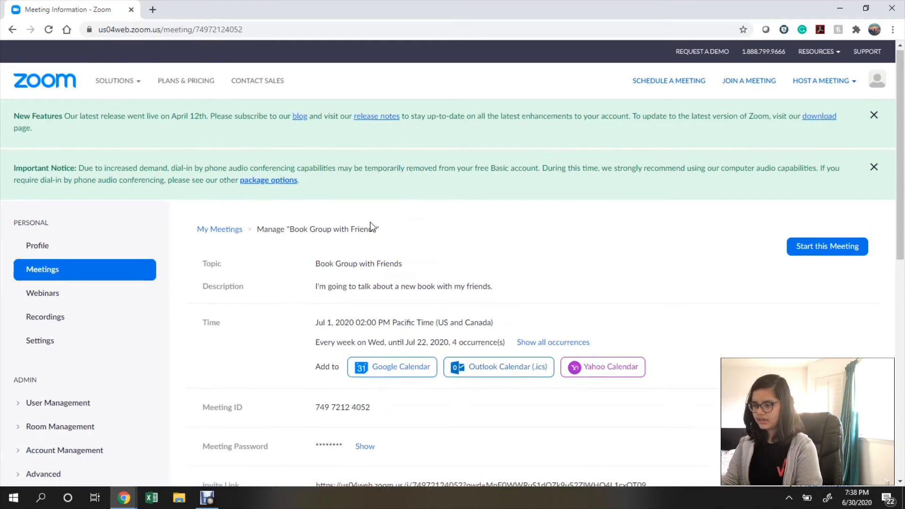
Open the Copy Invitation view for 'Book Group with Friends' beside the Invite Link.
scroll(369, 222, down, 3)
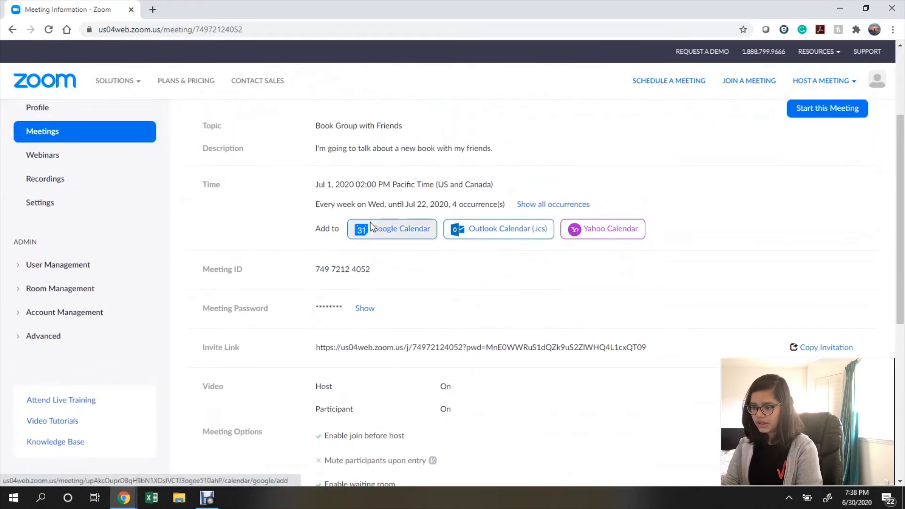
scroll(370, 222, down, 1)
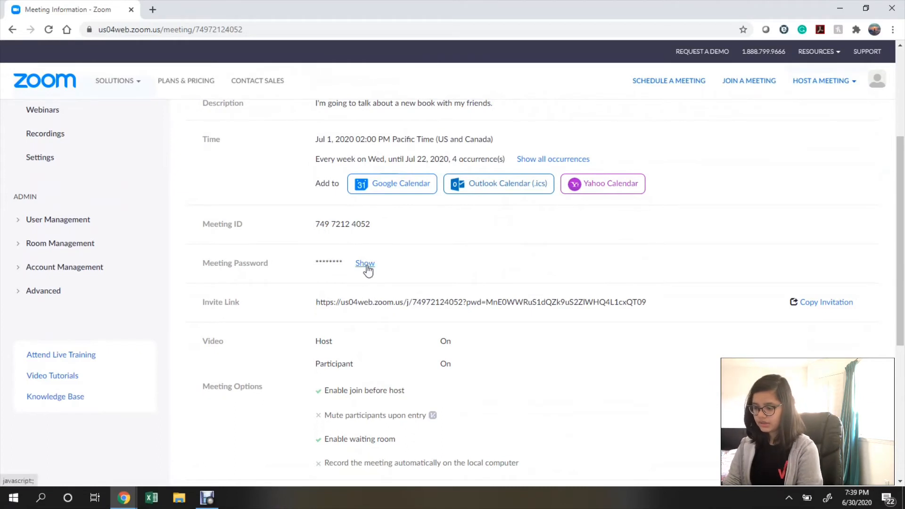
scroll(311, 245, down, 2)
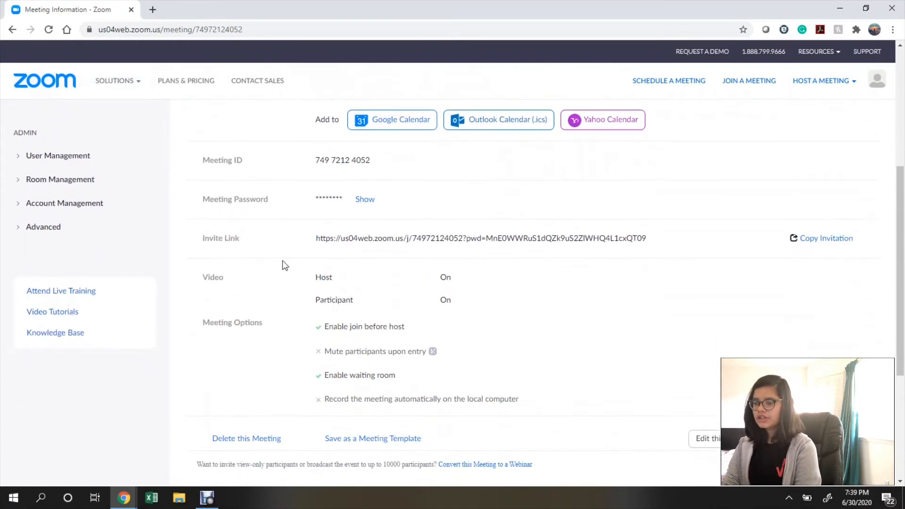
drag(203, 241, 257, 239)
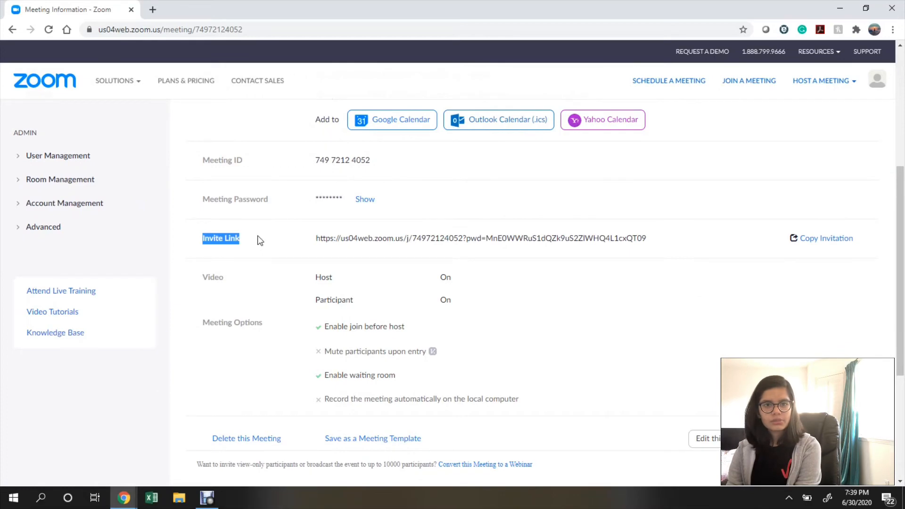
click(259, 241)
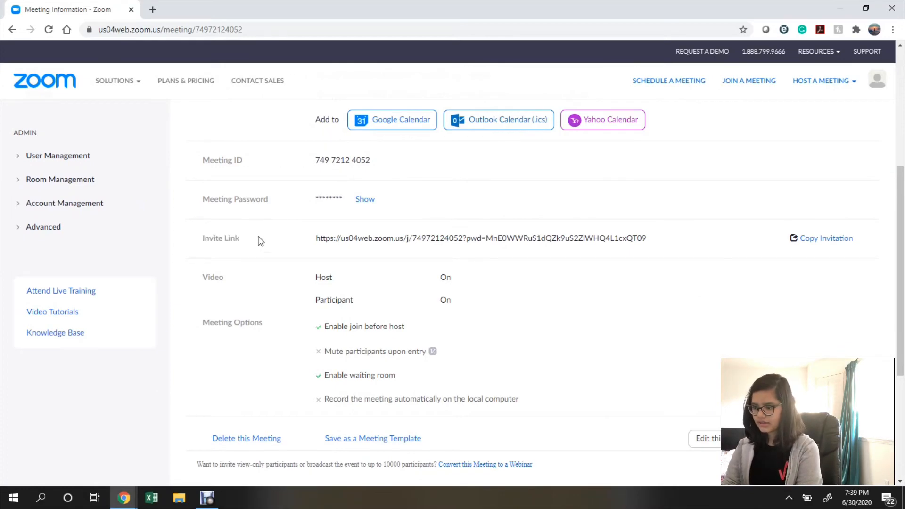
scroll(257, 239, down, 2)
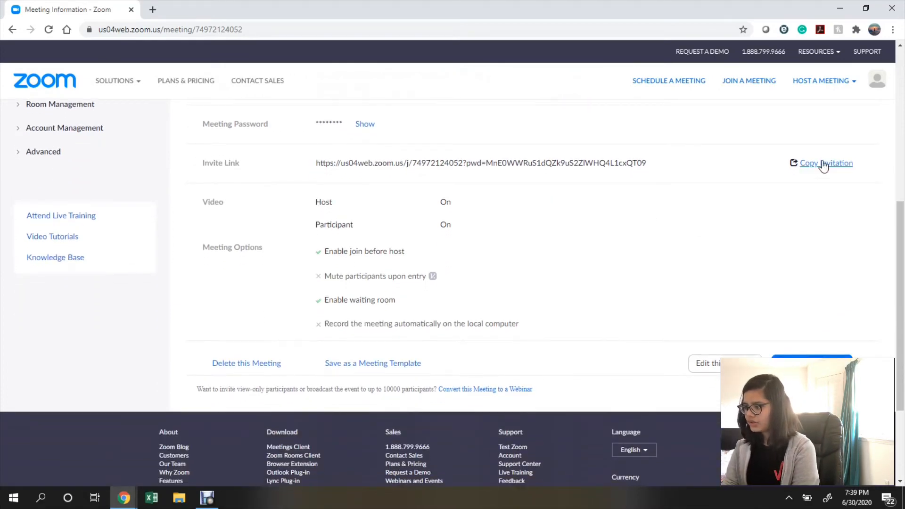
click(801, 163)
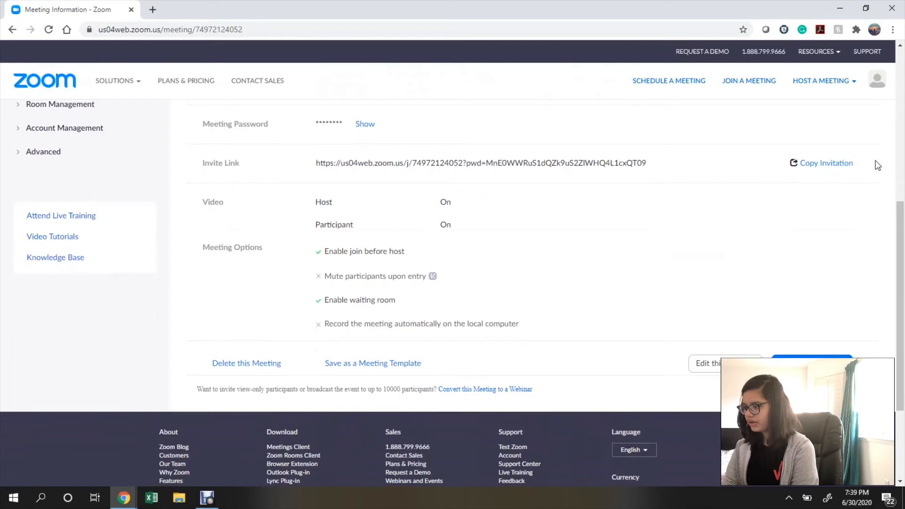
click(851, 164)
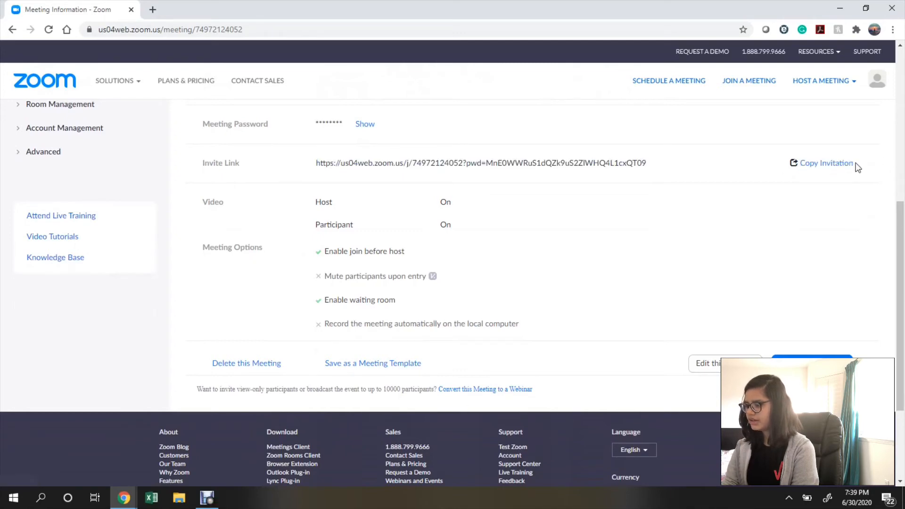
click(832, 164)
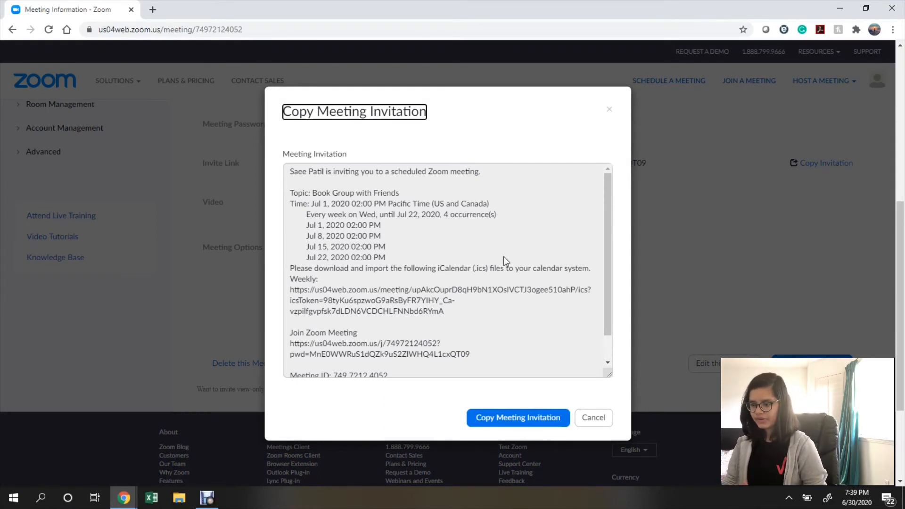
Copy the full 'Book Group with Friends' invitation text and close the invitation dialog.
scroll(504, 256, down, 1)
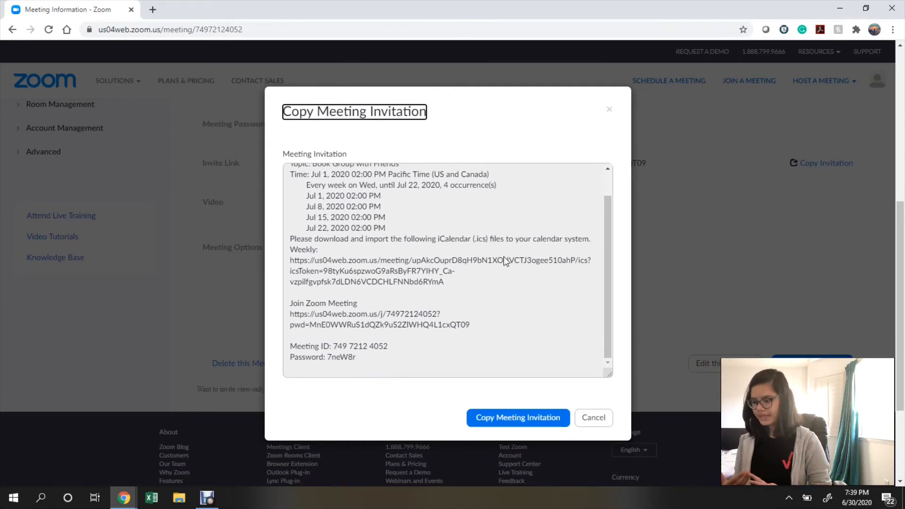
scroll(504, 258, up, 1)
scroll(501, 260, down, 1)
scroll(452, 197, up, 1)
scroll(451, 197, down, 1)
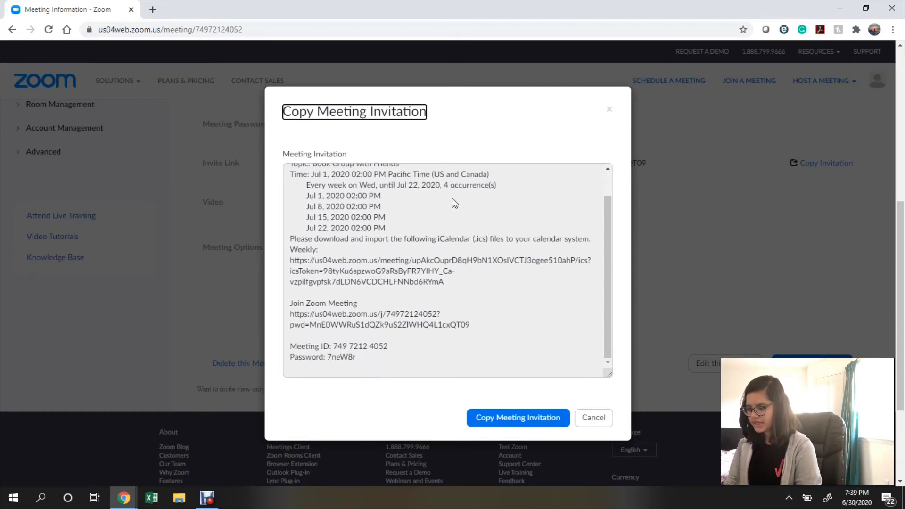
click(499, 418)
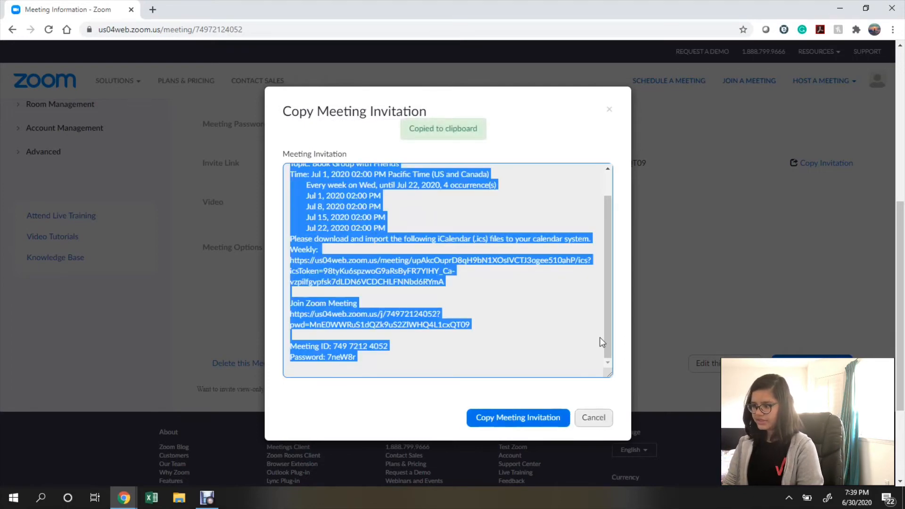
click(608, 110)
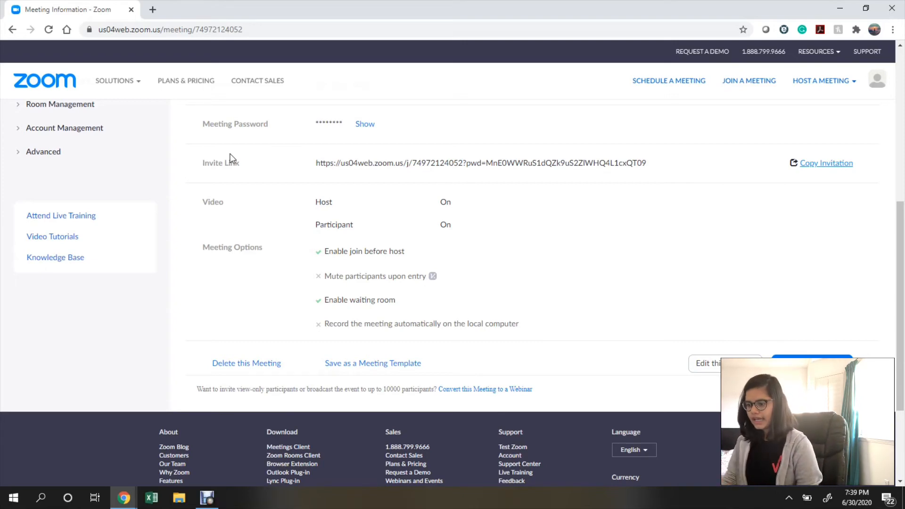
scroll(392, 267, up, 3)
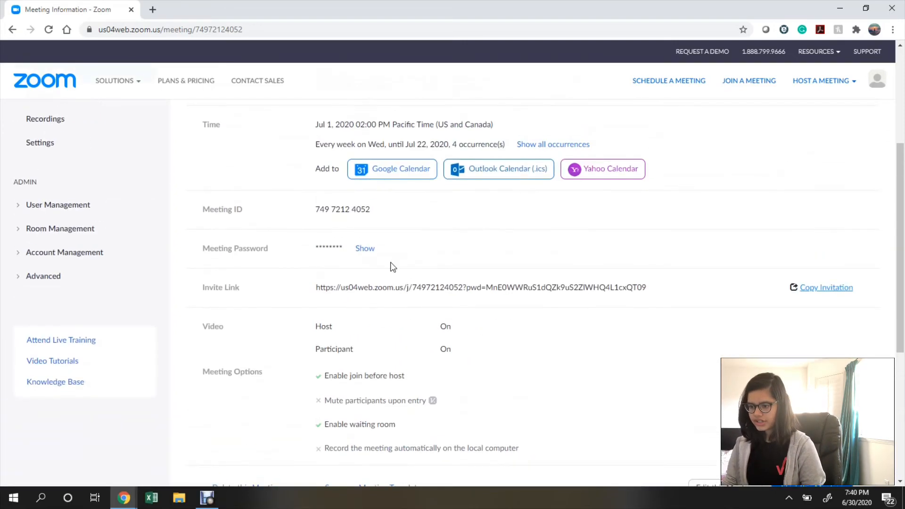
click(365, 249)
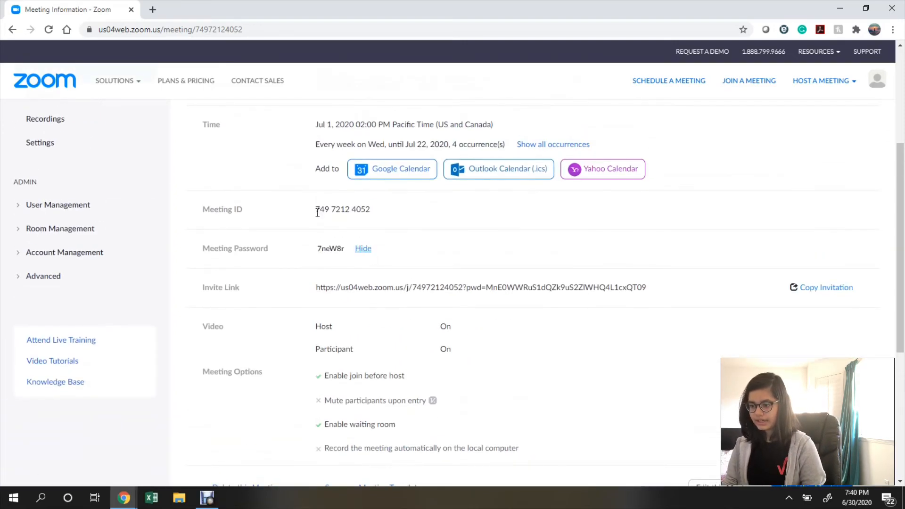
drag(316, 209, 389, 208)
drag(318, 248, 354, 256)
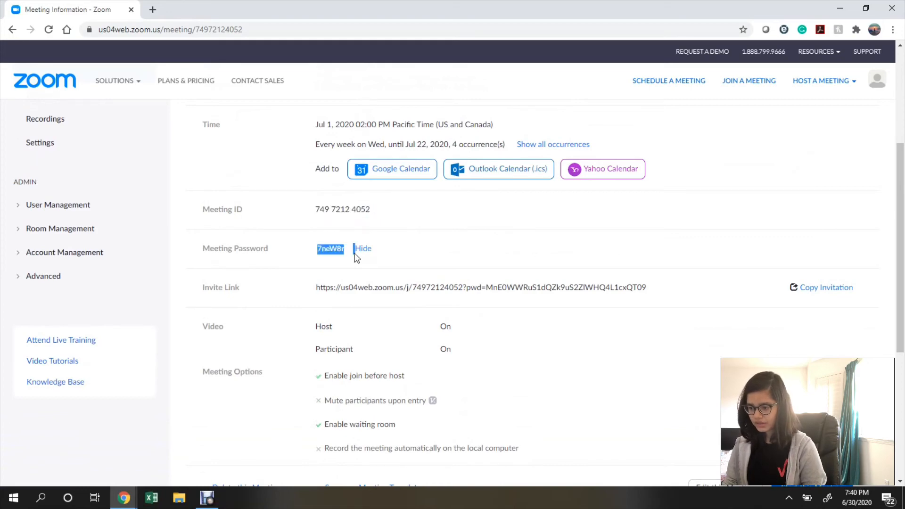
scroll(641, 273, down, 6)
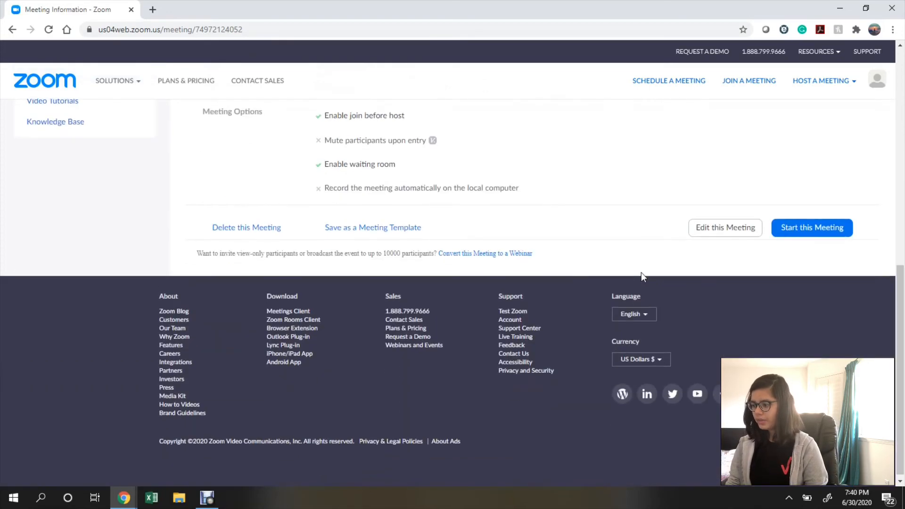
scroll(641, 273, up, 5)
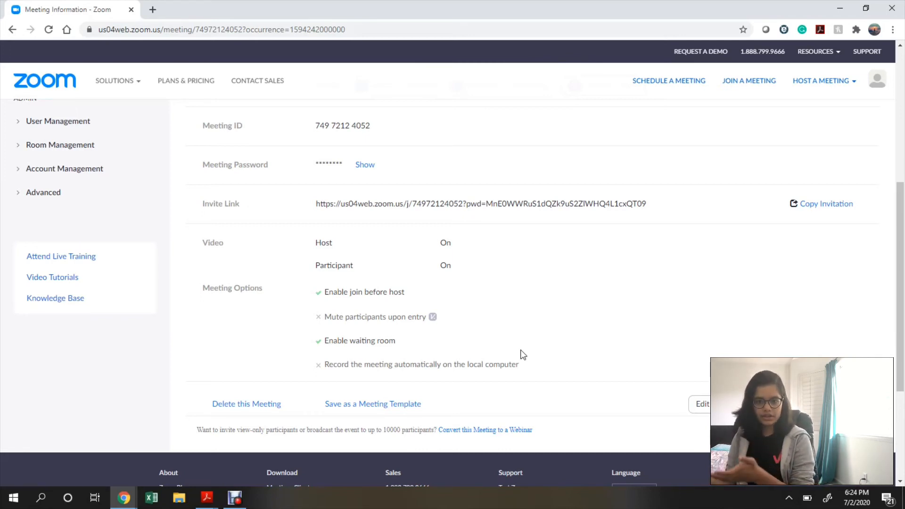
Swap the Meeting Information tab for a new tab at zoom.us and open Meetings.
click(152, 9)
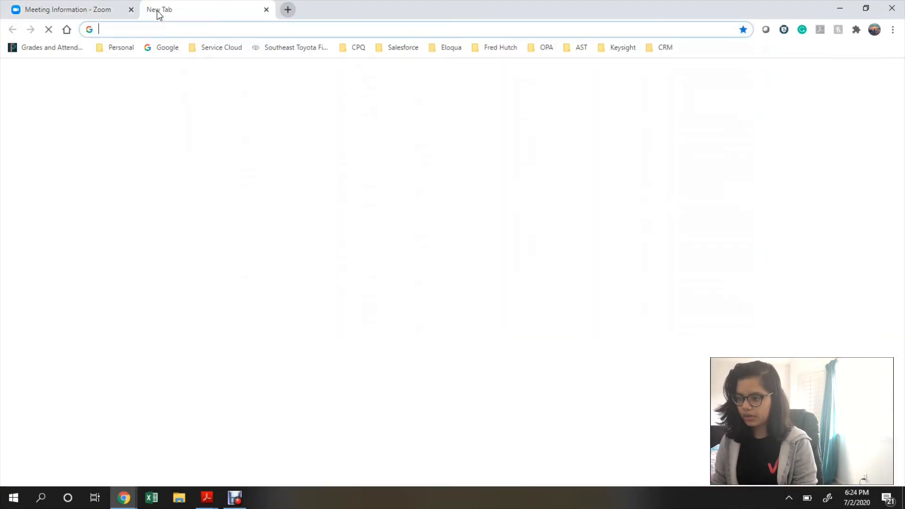
click(131, 10)
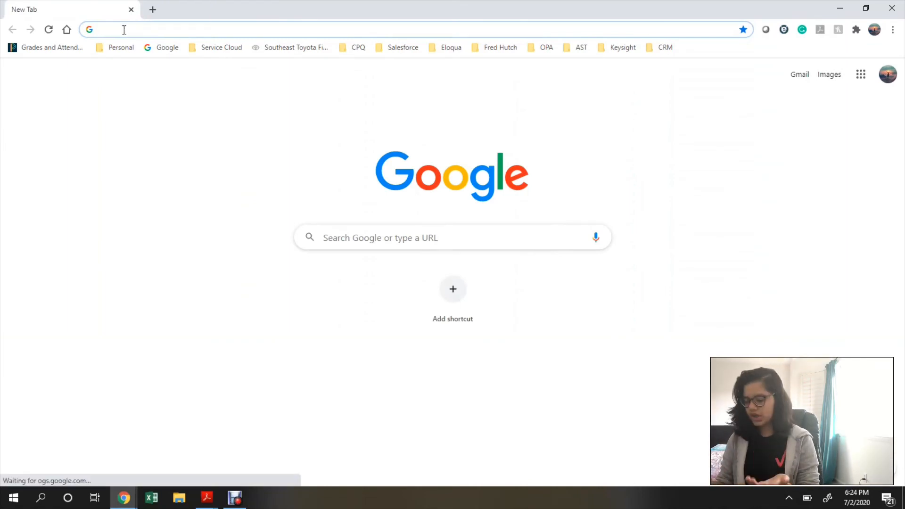
text(zoom.us)
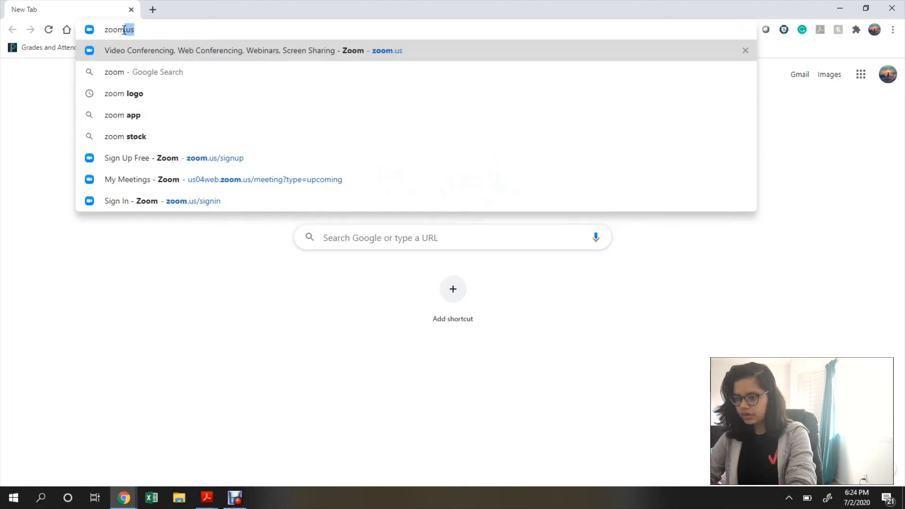
key(Return)
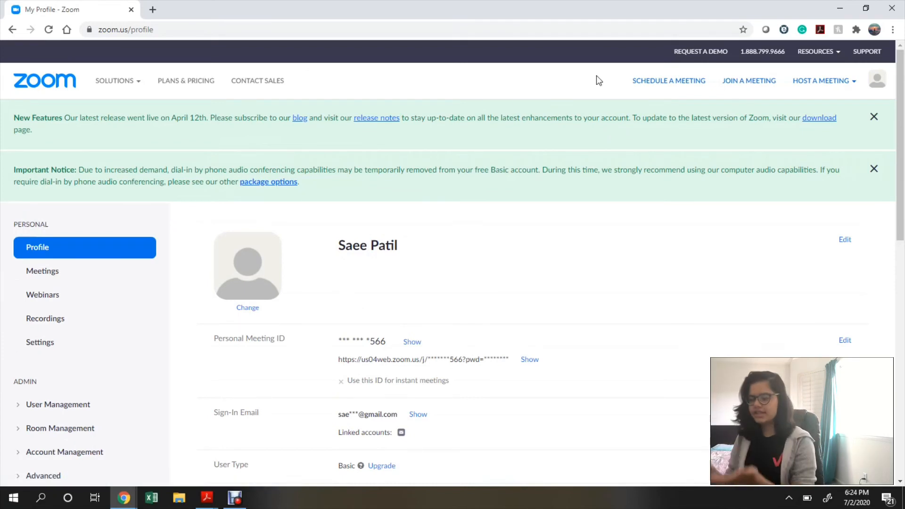
scroll(588, 270, down, 7)
scroll(586, 269, up, 6)
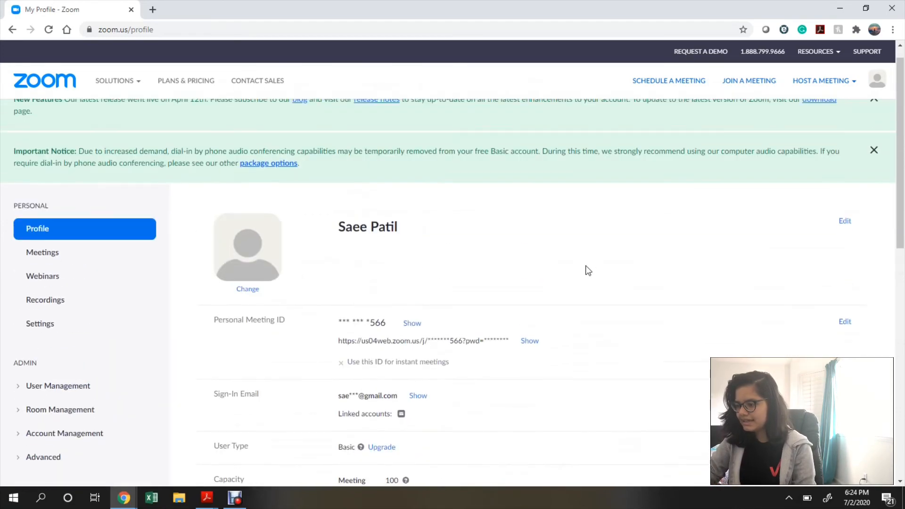
click(84, 260)
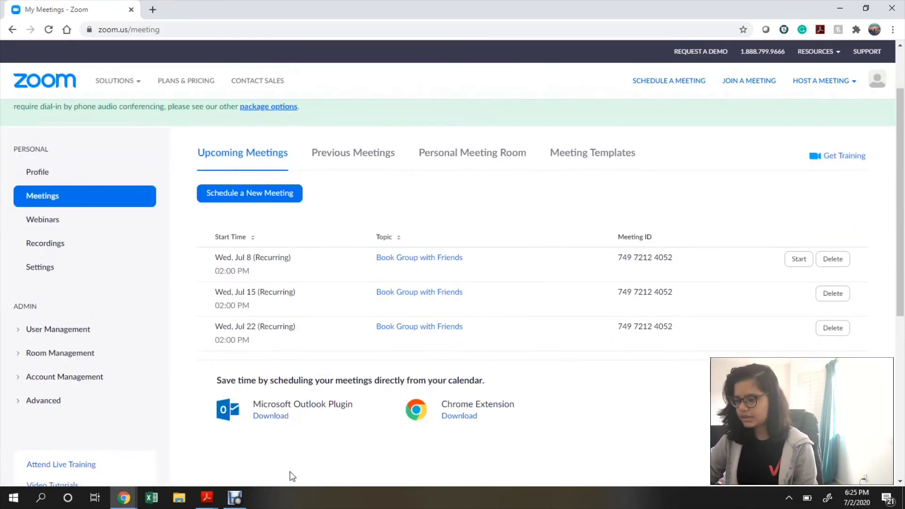
Point out the Wed, Jul 8 02:00 PM occurrence and start that meeting.
drag(215, 273, 268, 271)
click(264, 279)
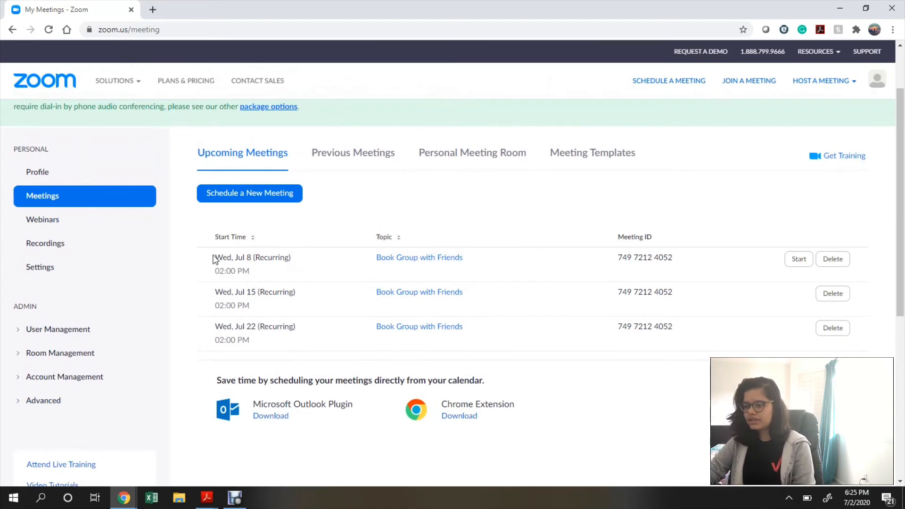
drag(214, 260, 299, 262)
click(302, 272)
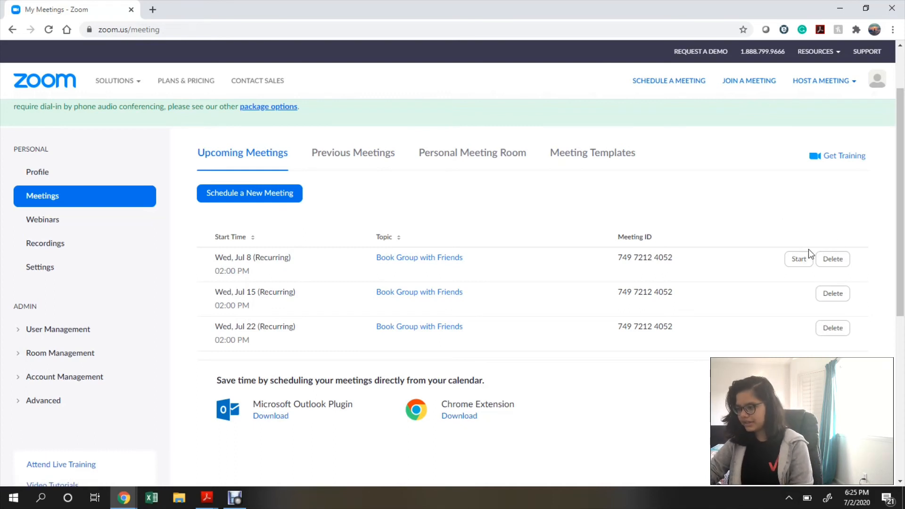
click(801, 258)
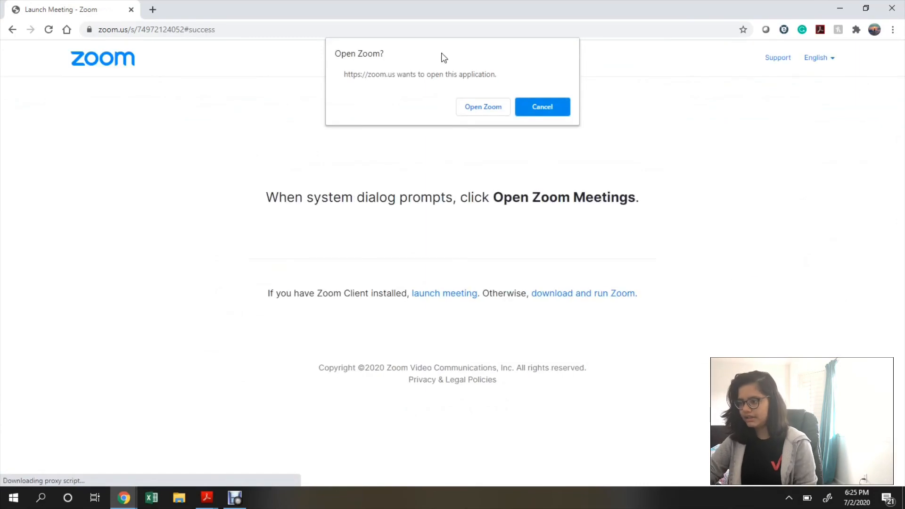
Open the meeting in the Zoom desktop app and join with computer audio.
click(473, 107)
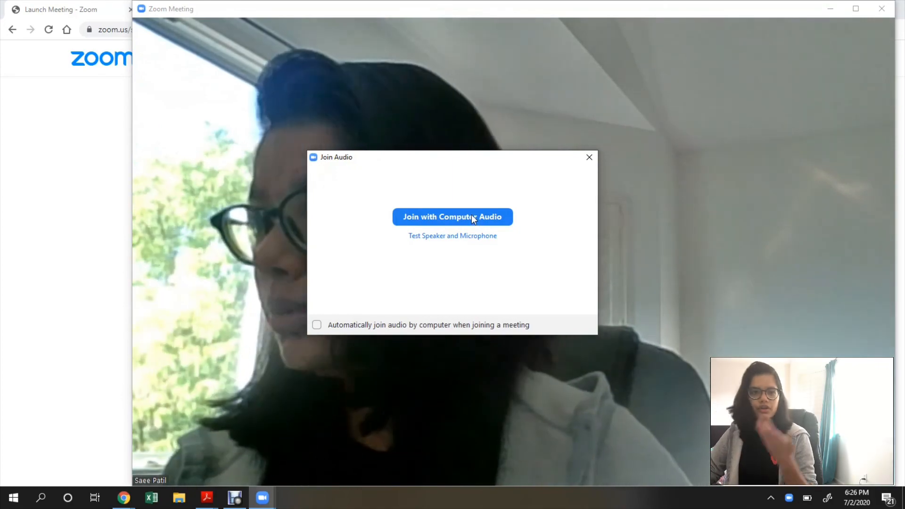
click(472, 216)
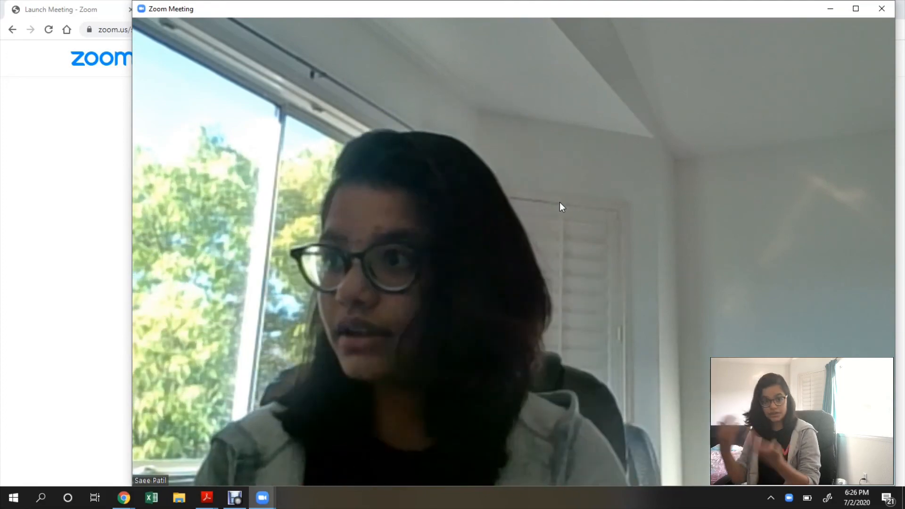
Turn the camera off and on, mute and unmute, then show the Participants list.
mouse_move(430, 173)
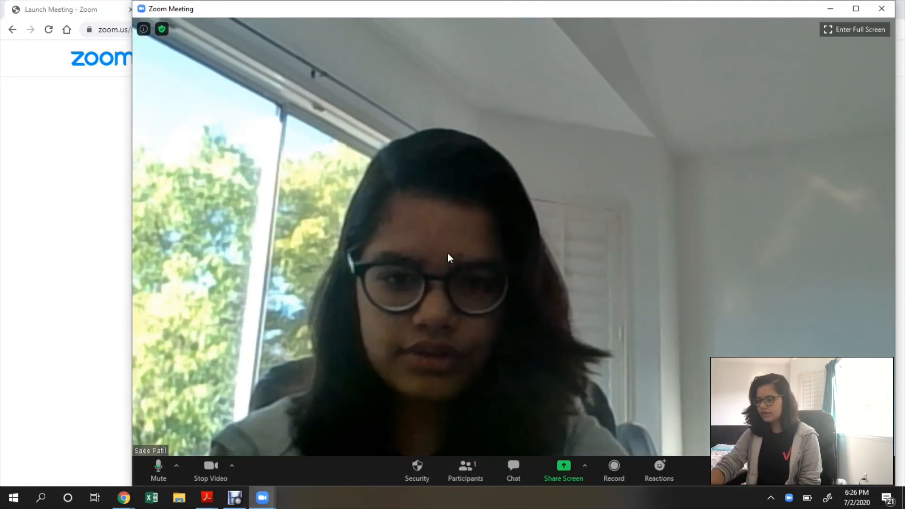
click(211, 477)
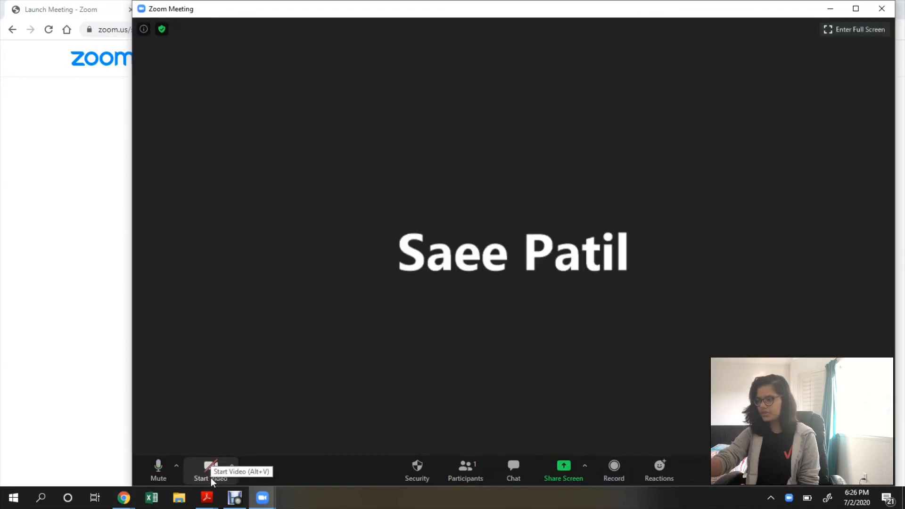
click(210, 477)
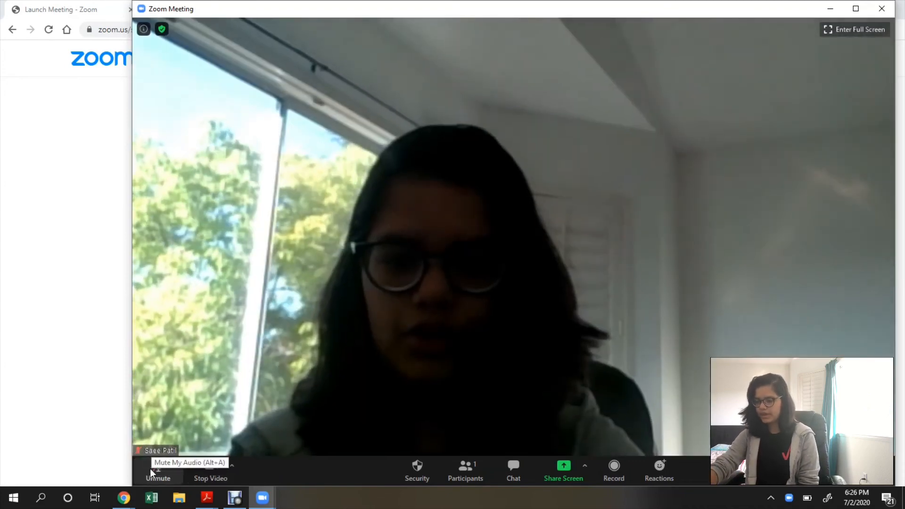
click(152, 469)
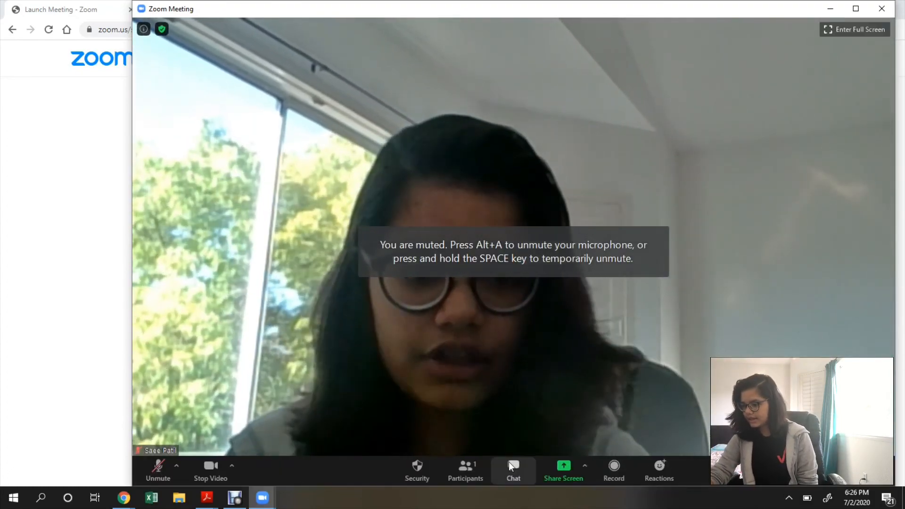
click(172, 465)
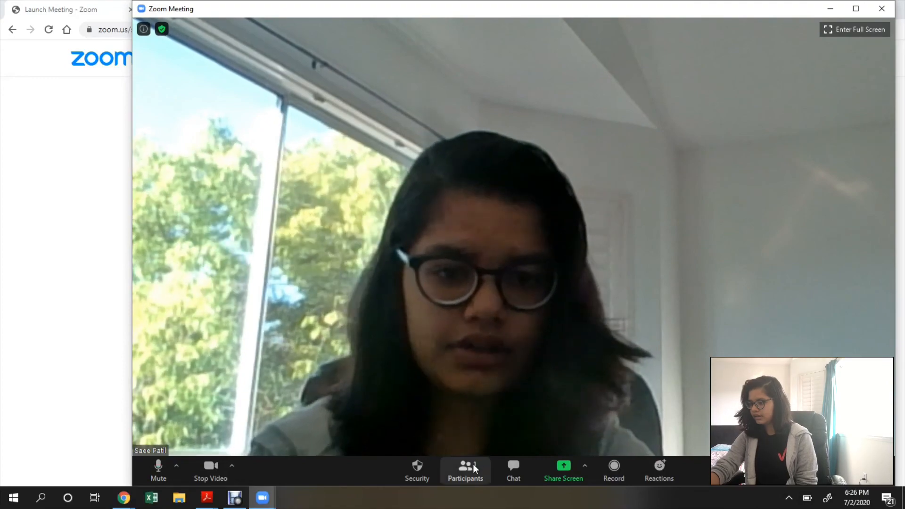
click(473, 467)
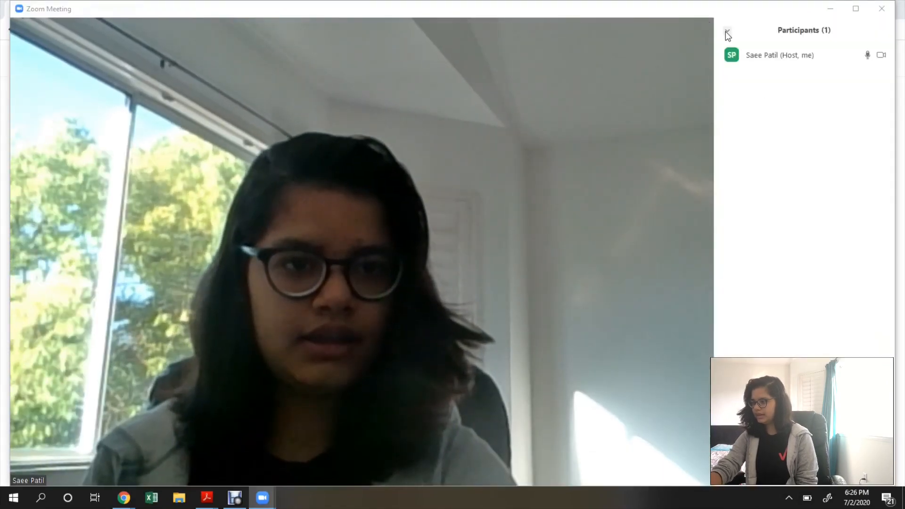
After backing out once and briefly opening group chat, end the book group meeting for all participants.
click(727, 32)
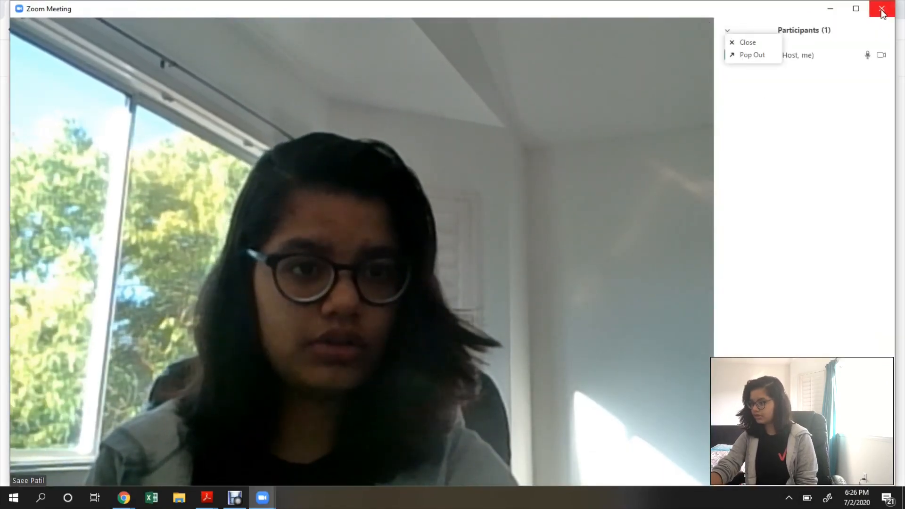
click(883, 12)
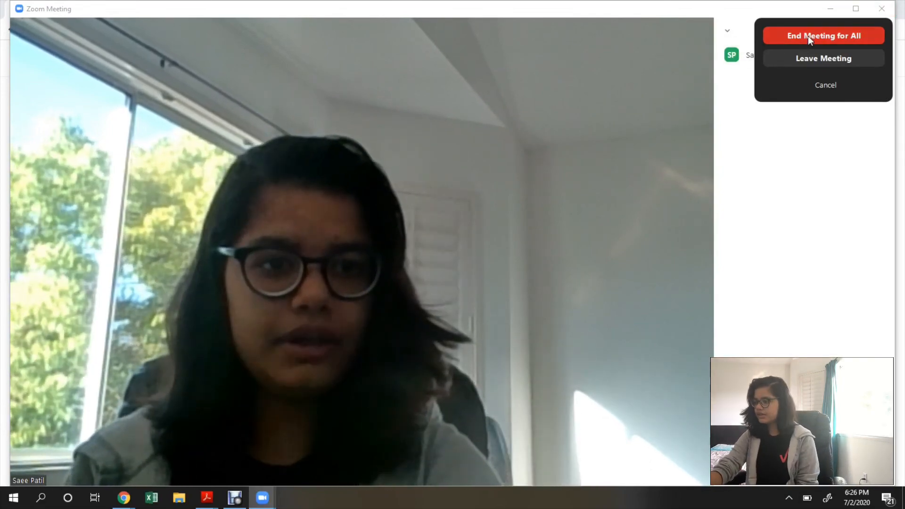
click(821, 86)
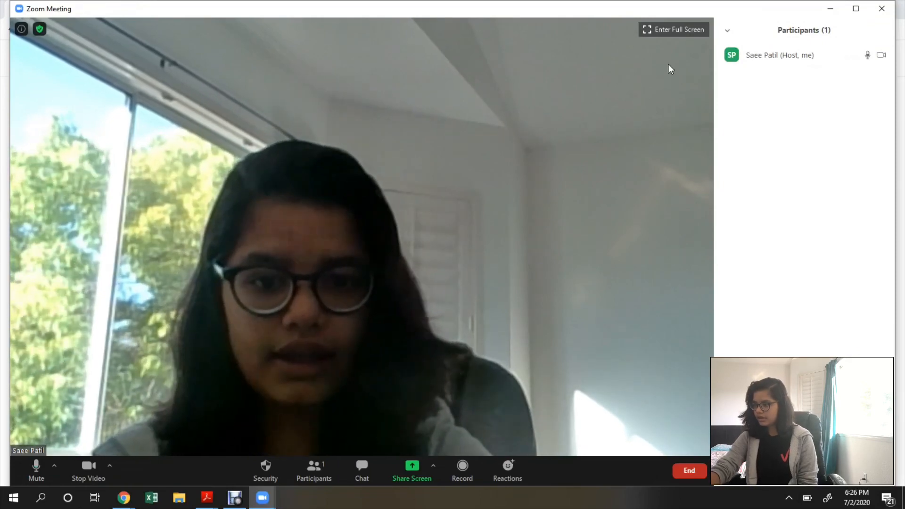
click(370, 471)
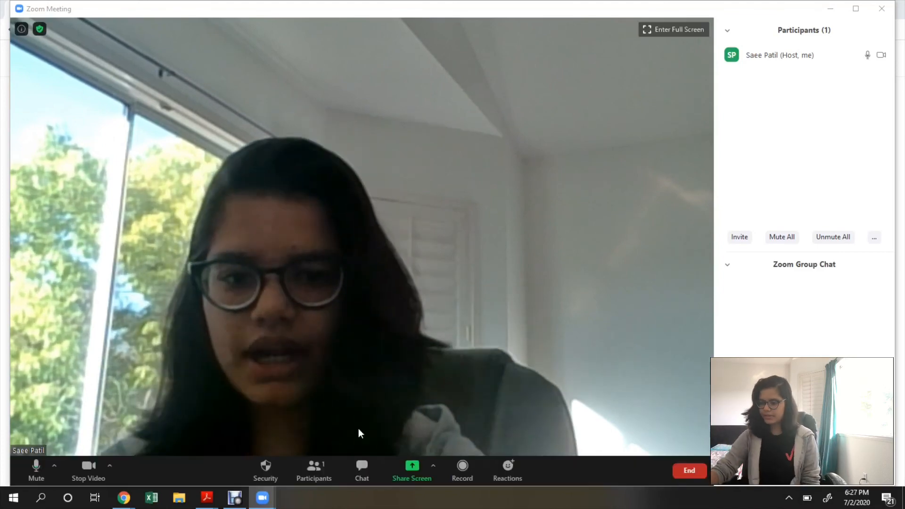
click(363, 470)
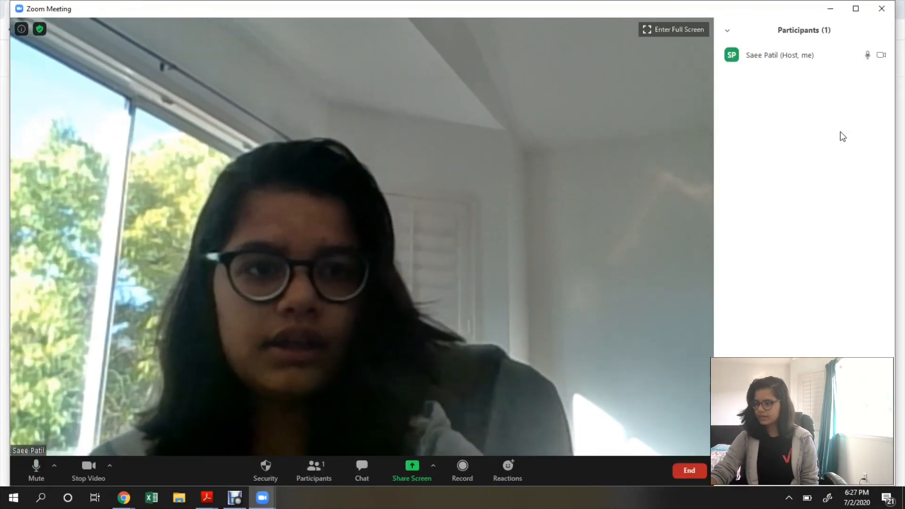
click(889, 13)
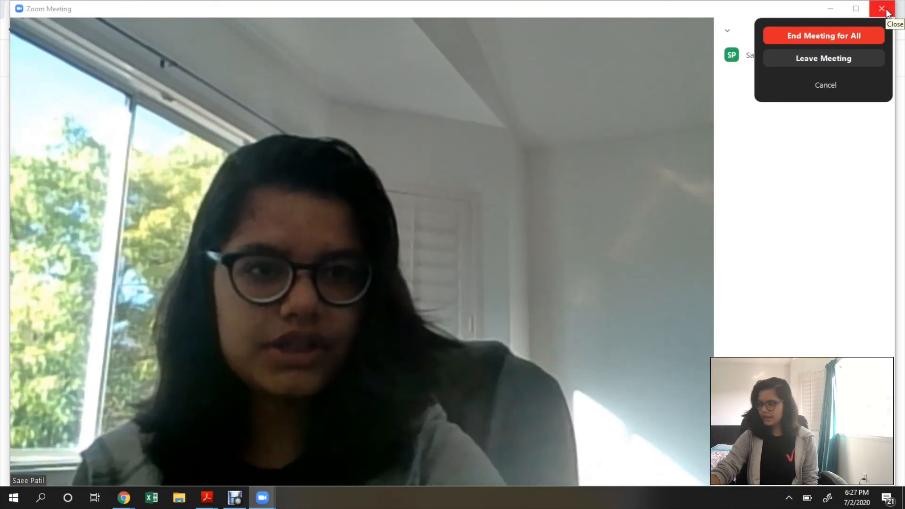
click(859, 35)
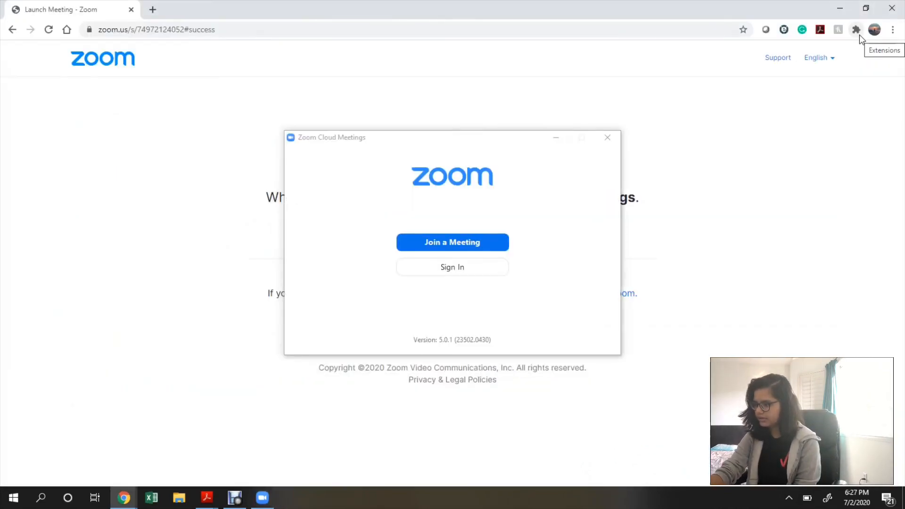